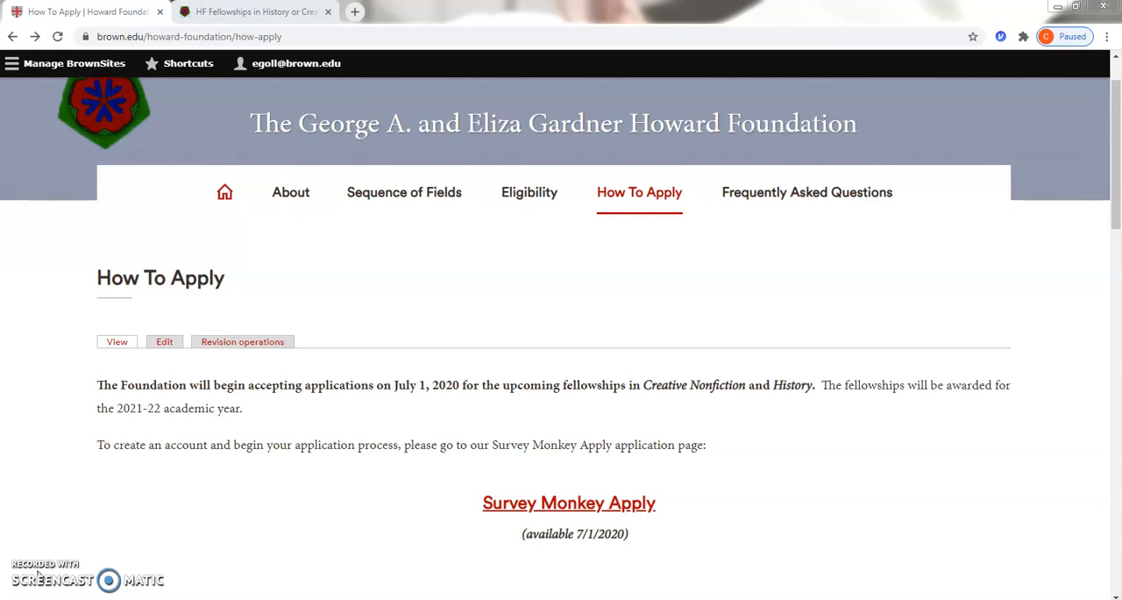
Step: Go from the How To Apply page to the Survey Monkey Apply portal and register an applicant account, including the robot check
{"action": "left_click", "coordinate": [533, 504]}
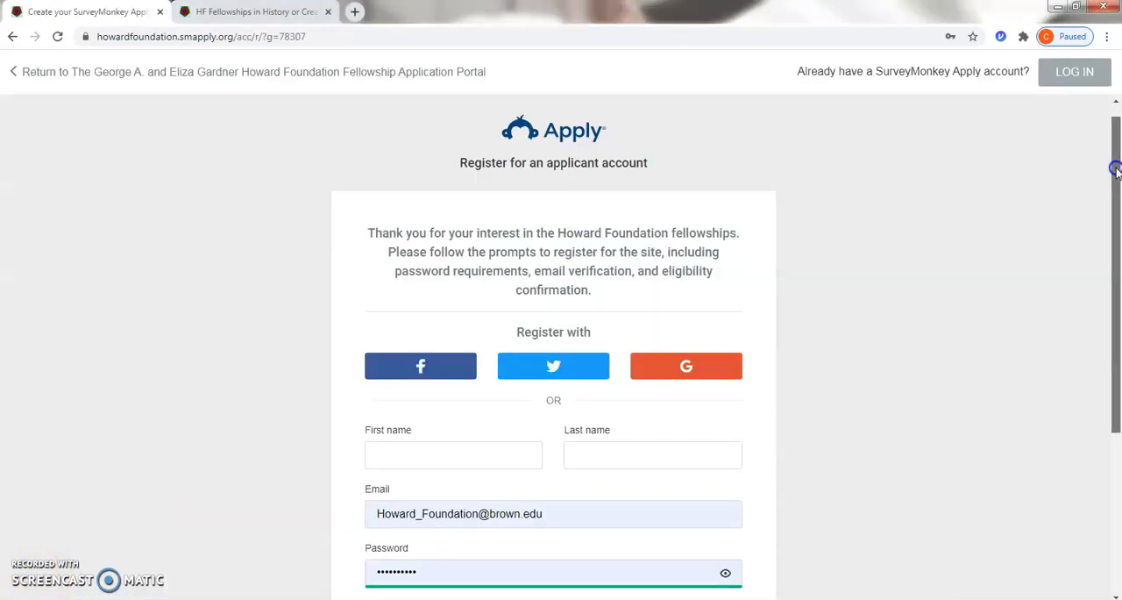
{"action": "left_click_drag", "start_coordinate": [1116, 169], "coordinate": [1119, 301]}
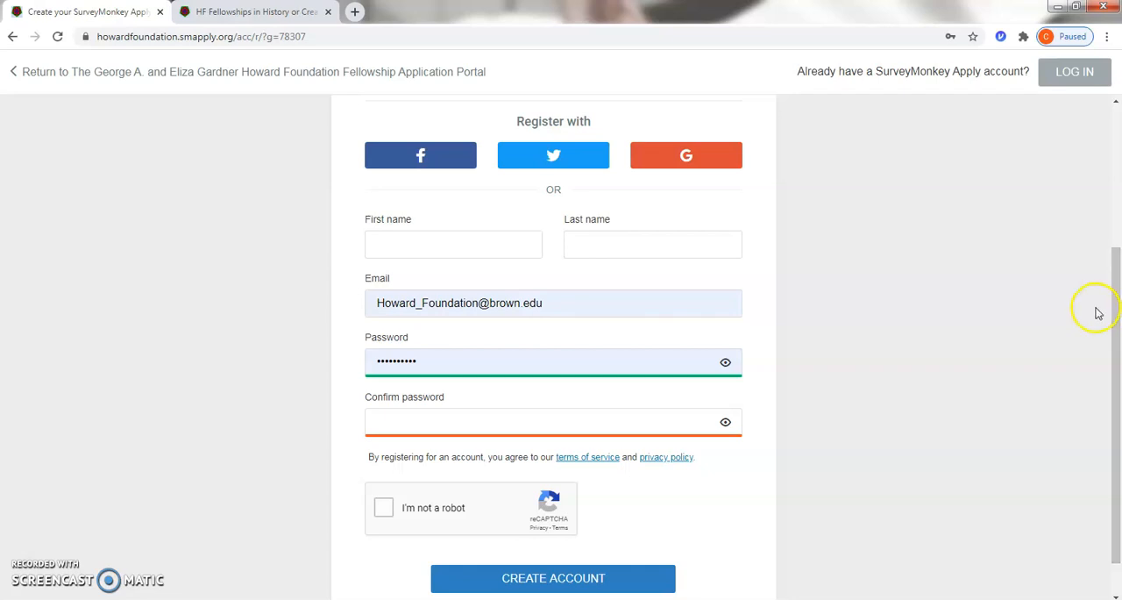
{"action": "left_click", "coordinate": [432, 519]}
{"action": "left_click", "coordinate": [435, 521]}
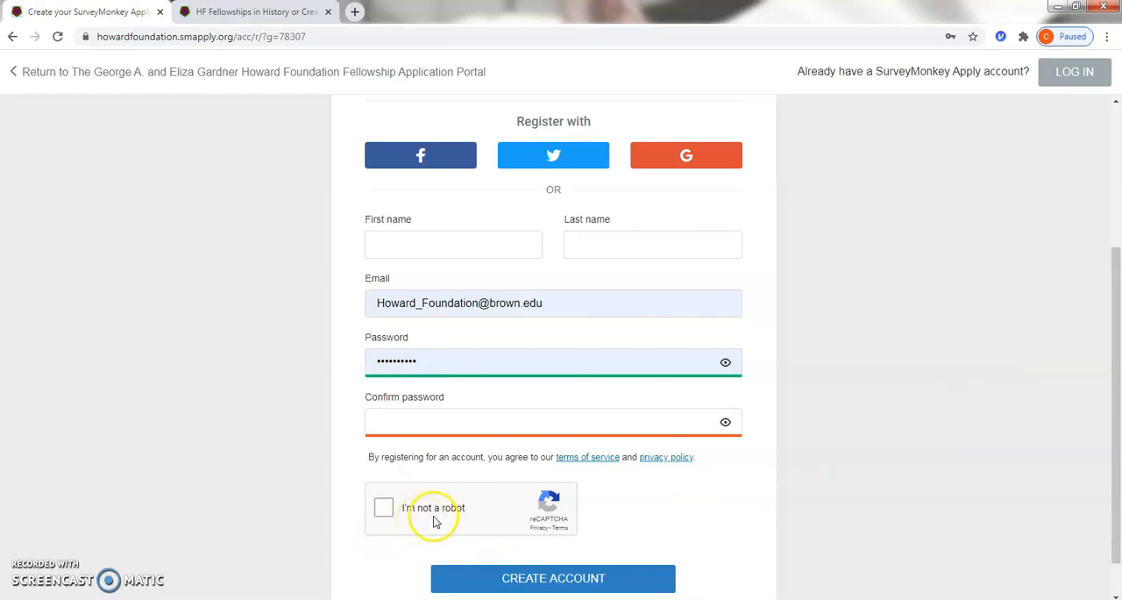
{"action": "scroll", "coordinate": [779, 530], "scroll_direction": "down", "scroll_amount": 1}
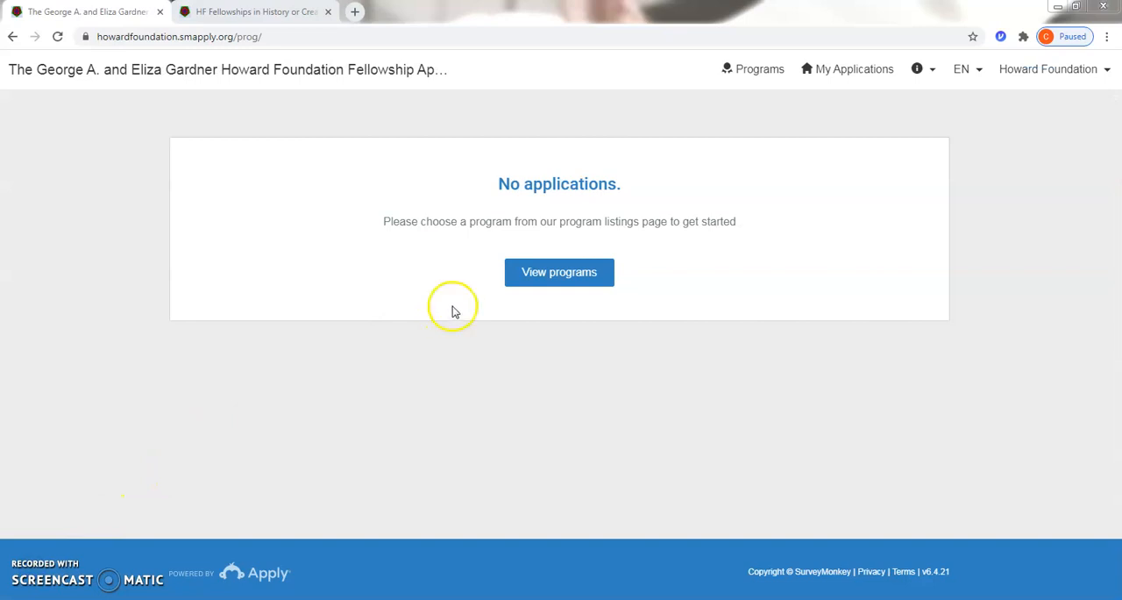
Step: View the program listings and open the details of the HF Fellowships in History or Creative Nonfiction program
{"action": "left_click", "coordinate": [543, 277]}
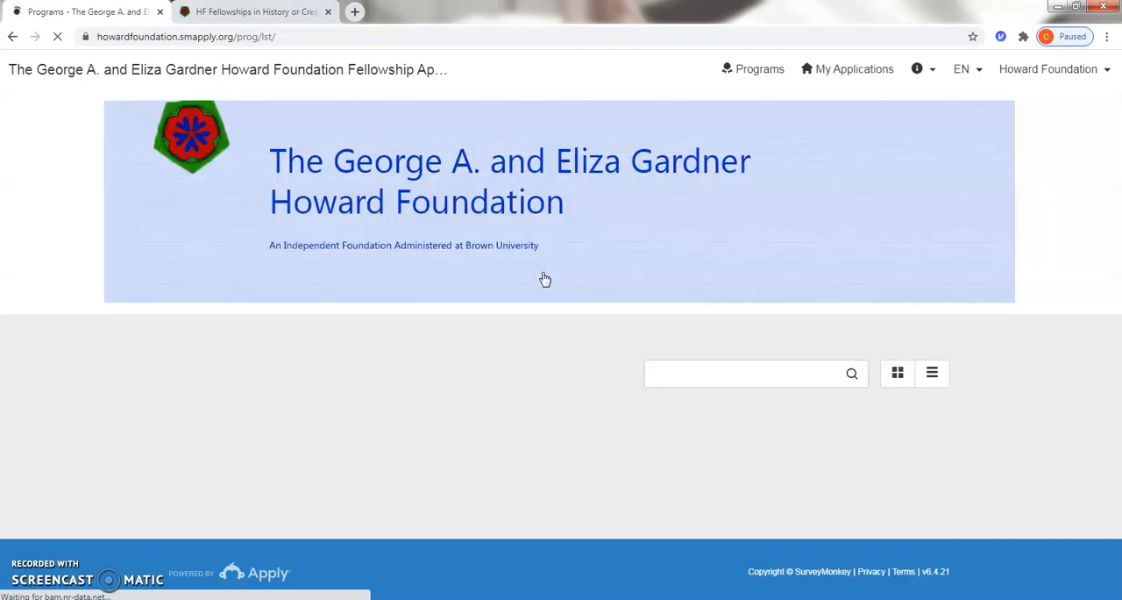
{"action": "scroll", "coordinate": [534, 285], "scroll_direction": "down", "scroll_amount": 3}
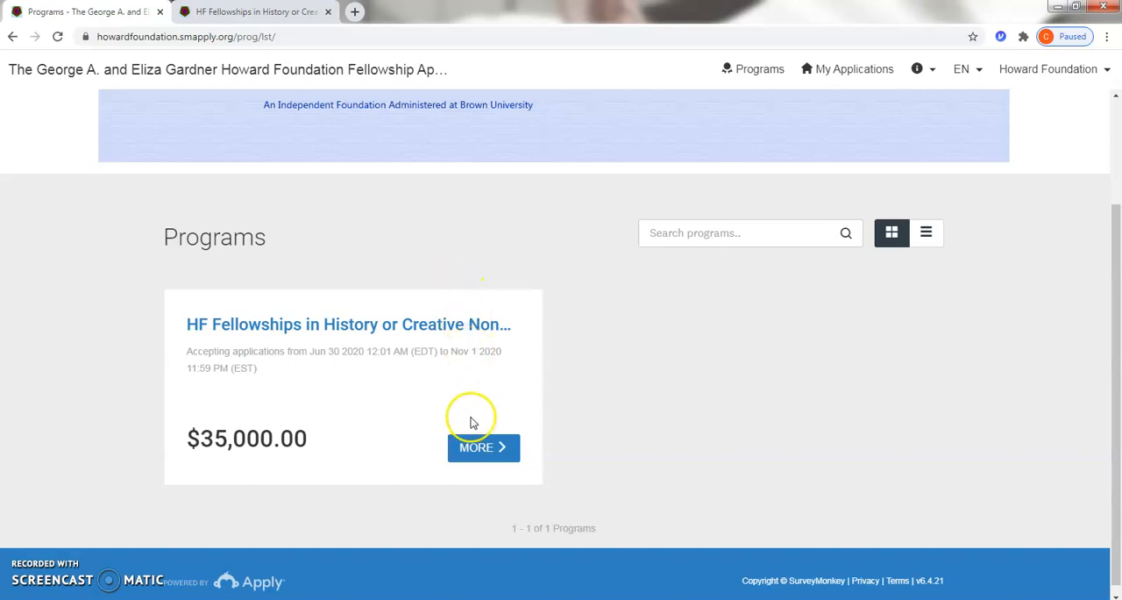
{"action": "left_click", "coordinate": [474, 451]}
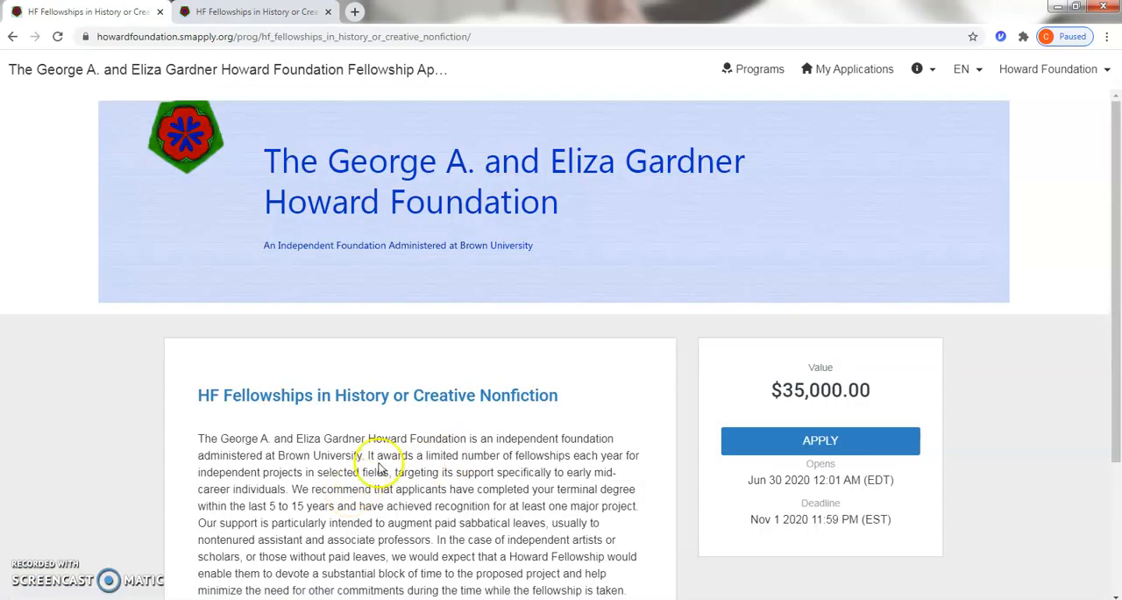
Step: Apply to the fellowship program and create an application named "applicant- Demo"
{"action": "scroll", "coordinate": [378, 466], "scroll_direction": "down", "scroll_amount": 3}
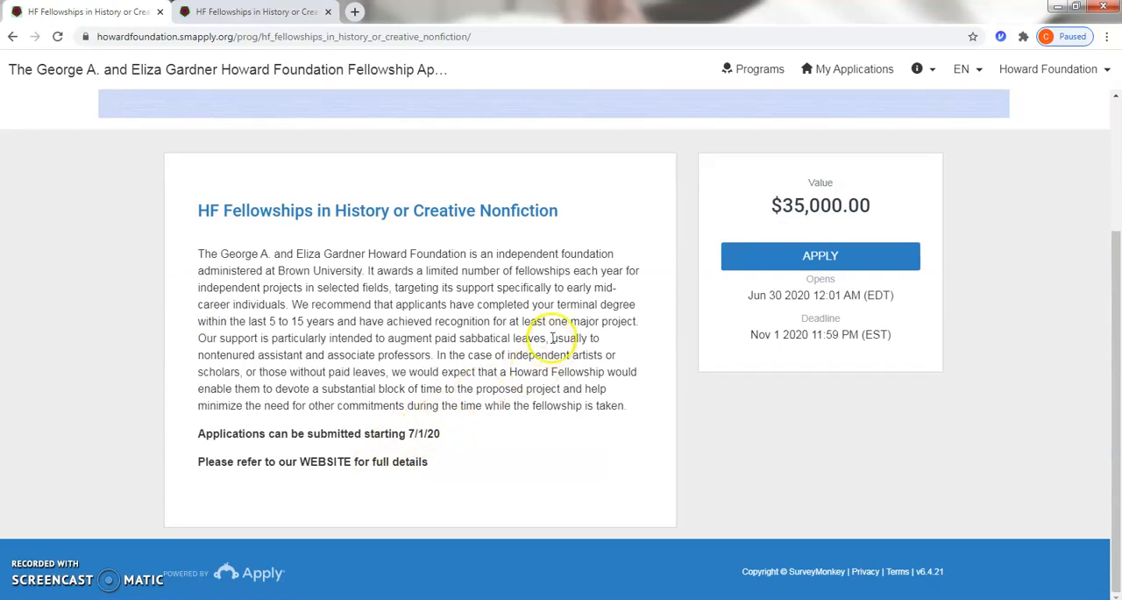
{"action": "left_click", "coordinate": [811, 257]}
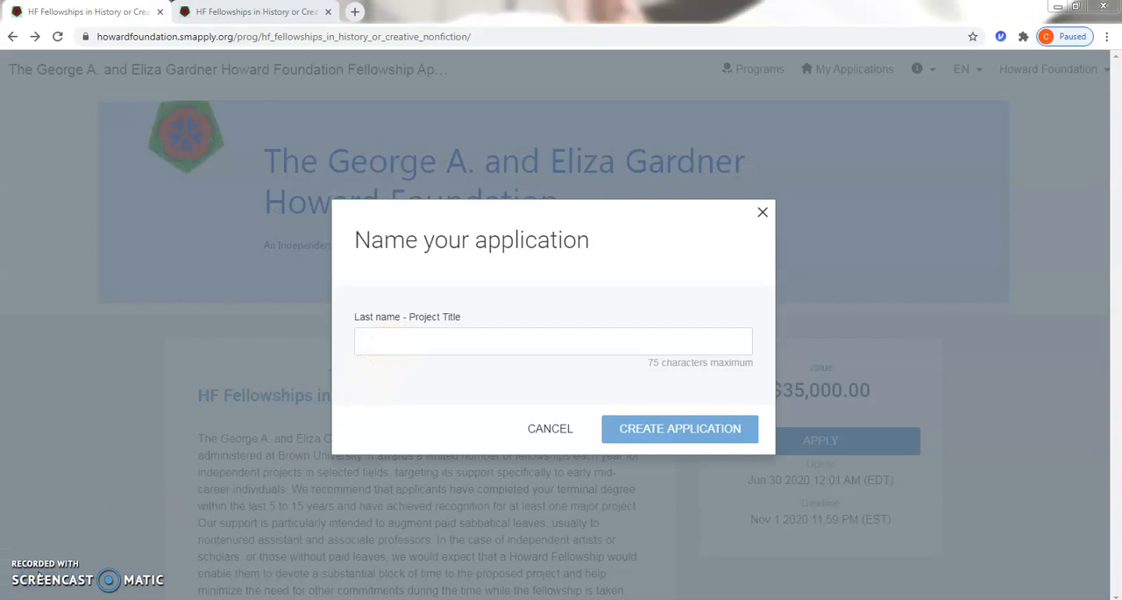
{"action": "left_click", "coordinate": [34, 574]}
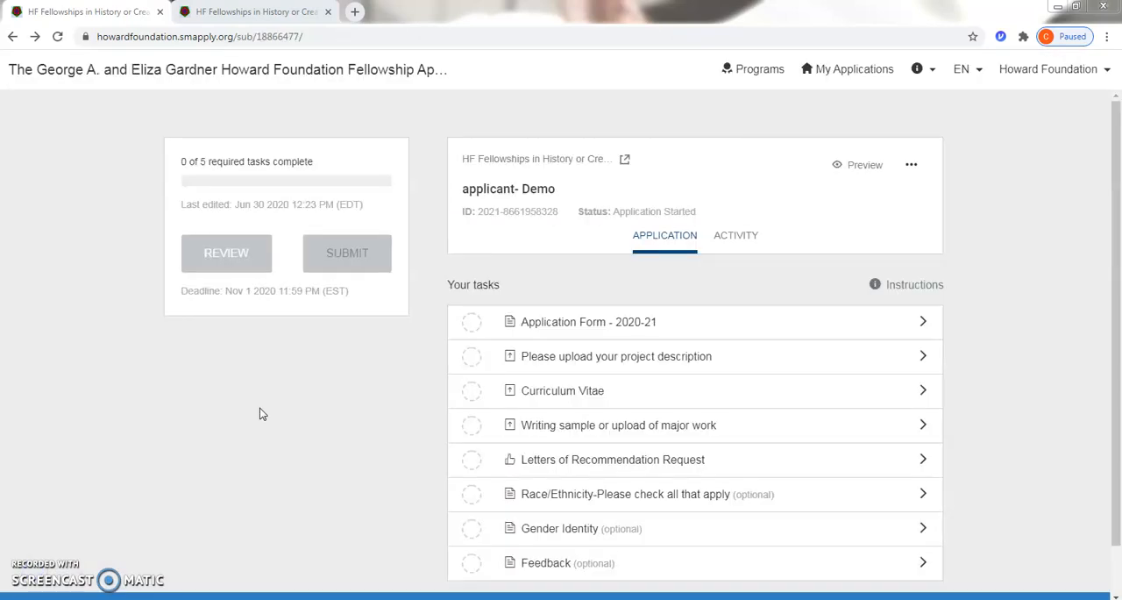
Step: Open the Application Form - 2020-21 task and set the professional status to Independent Artist, Scholar, or Writer
{"action": "left_click", "coordinate": [549, 328]}
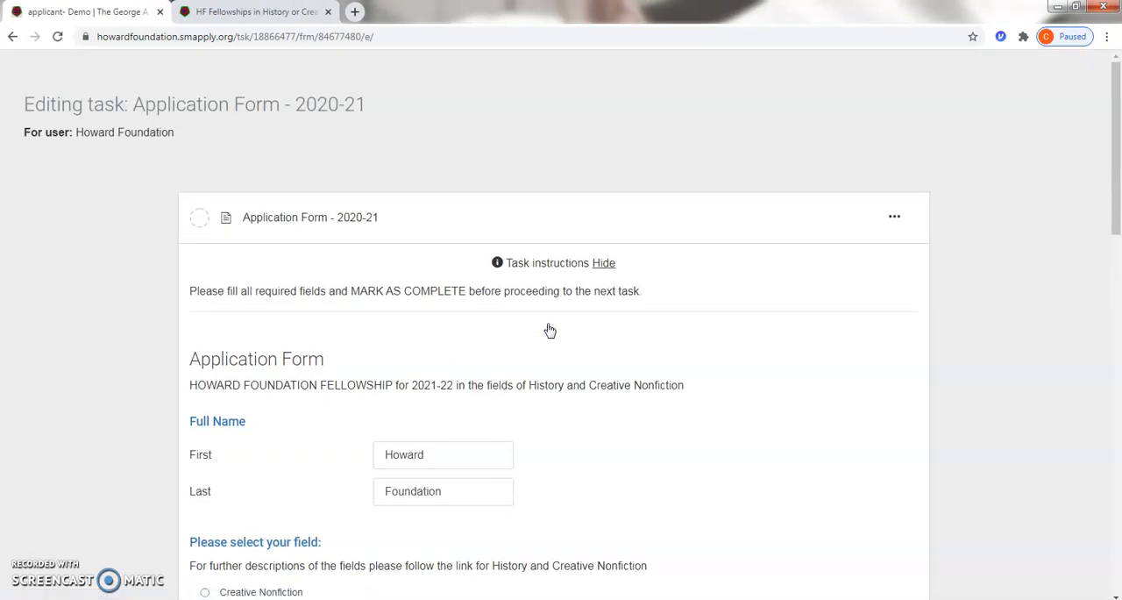
{"action": "scroll", "coordinate": [533, 350], "scroll_direction": "down", "scroll_amount": 3}
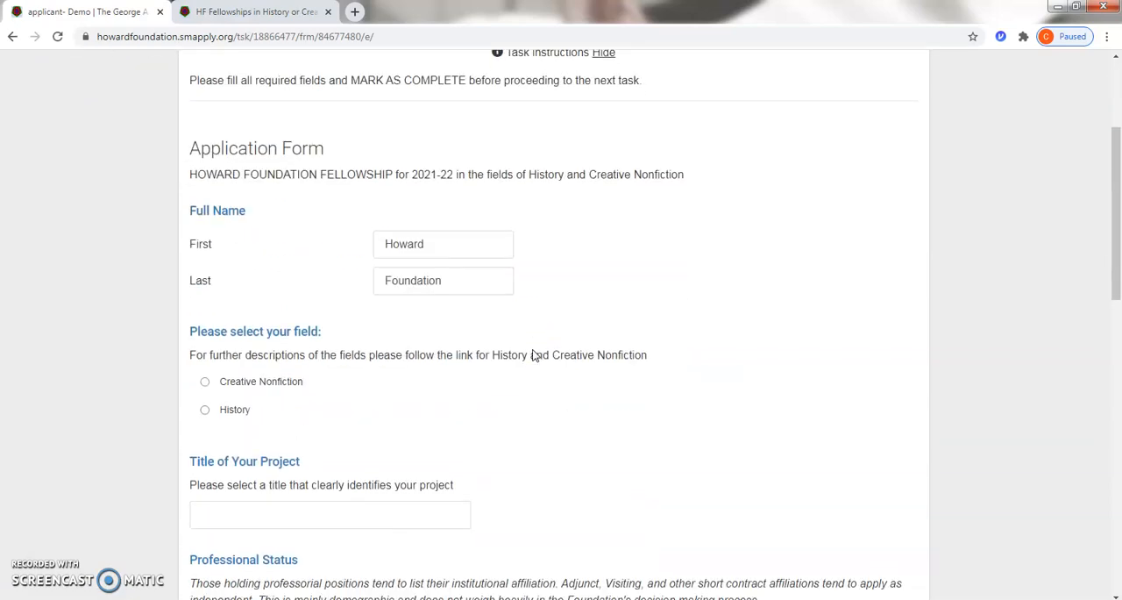
{"action": "scroll", "coordinate": [541, 328], "scroll_direction": "down", "scroll_amount": 1}
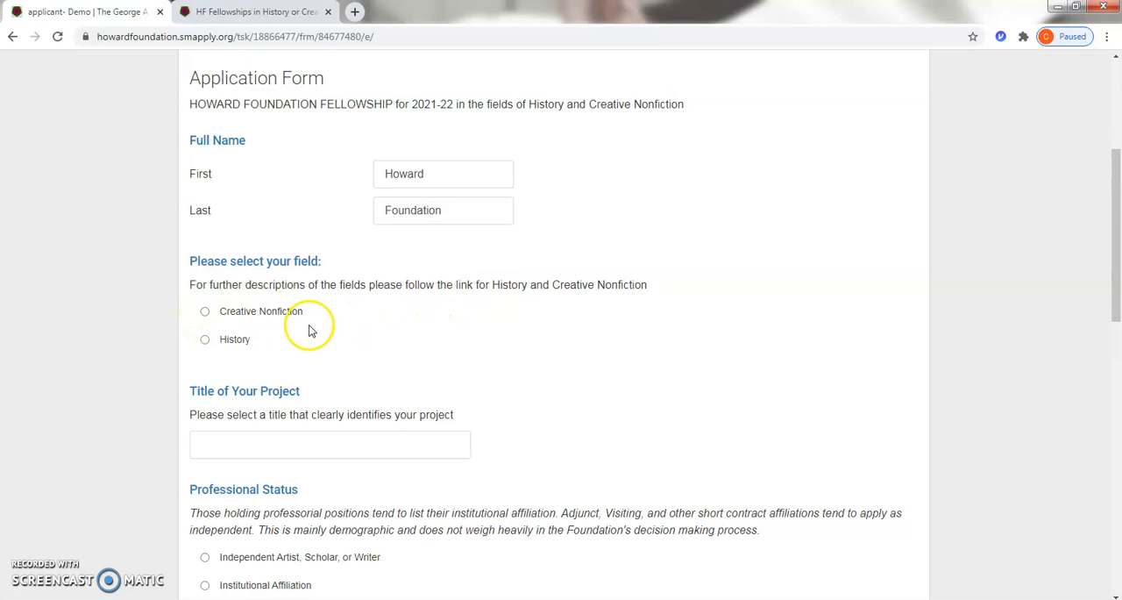
{"action": "scroll", "coordinate": [356, 353], "scroll_direction": "down", "scroll_amount": 2}
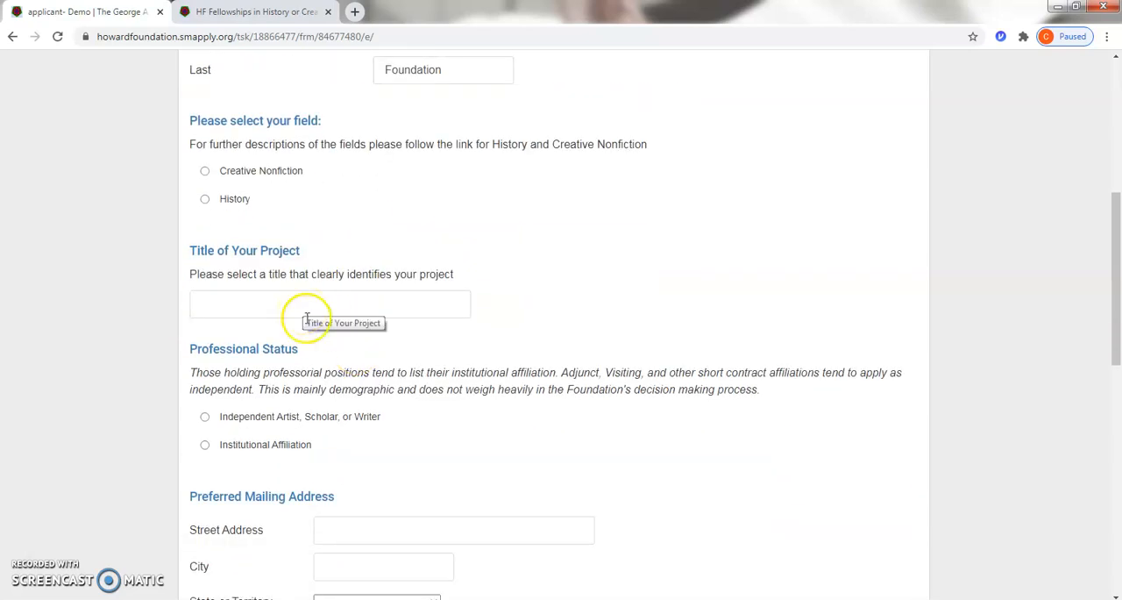
{"action": "scroll", "coordinate": [308, 371], "scroll_direction": "down", "scroll_amount": 1}
{"action": "scroll", "coordinate": [308, 372], "scroll_direction": "down", "scroll_amount": 1}
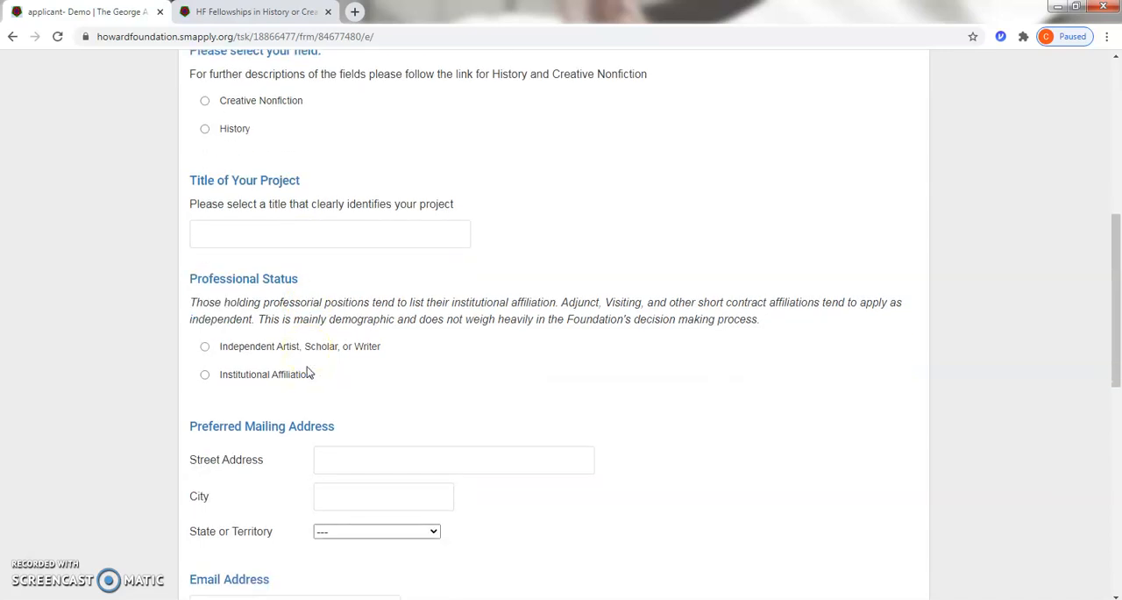
{"action": "left_click", "coordinate": [205, 375]}
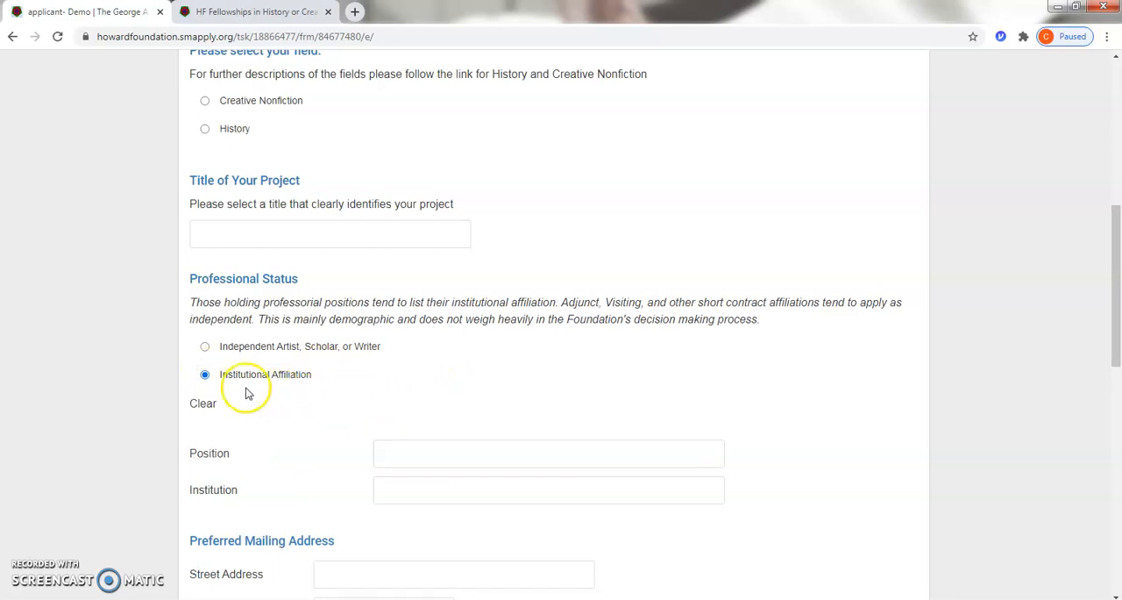
{"action": "left_click", "coordinate": [205, 348]}
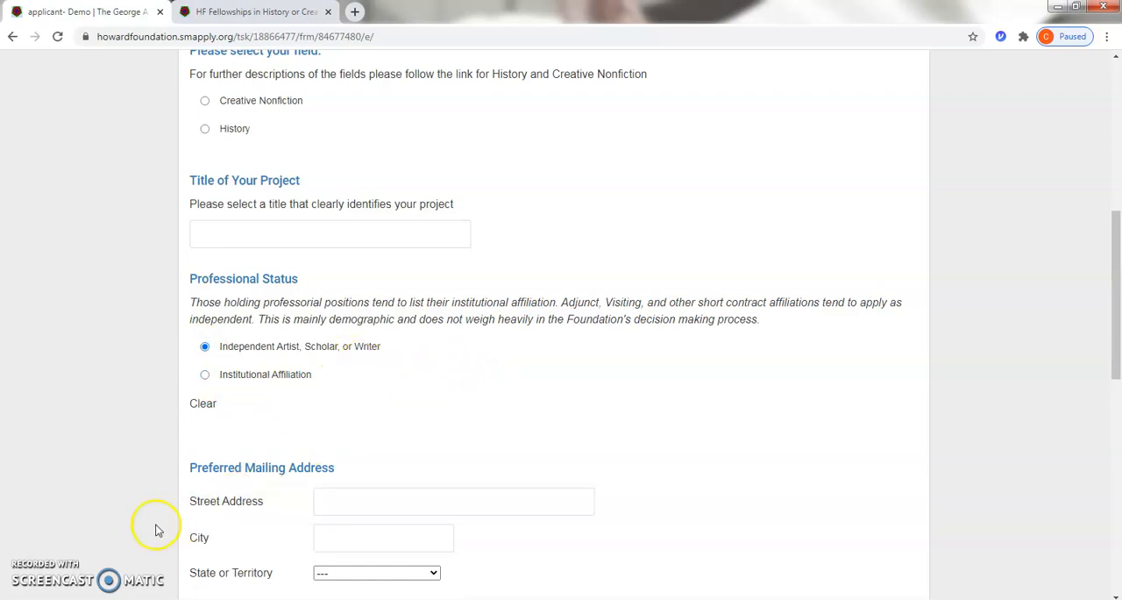
Step: Under eligibility, choose the option for not strictly meeting the terms but qualifying in spirit because of extenuating circumstances
{"action": "scroll", "coordinate": [426, 170], "scroll_direction": "down", "scroll_amount": 4}
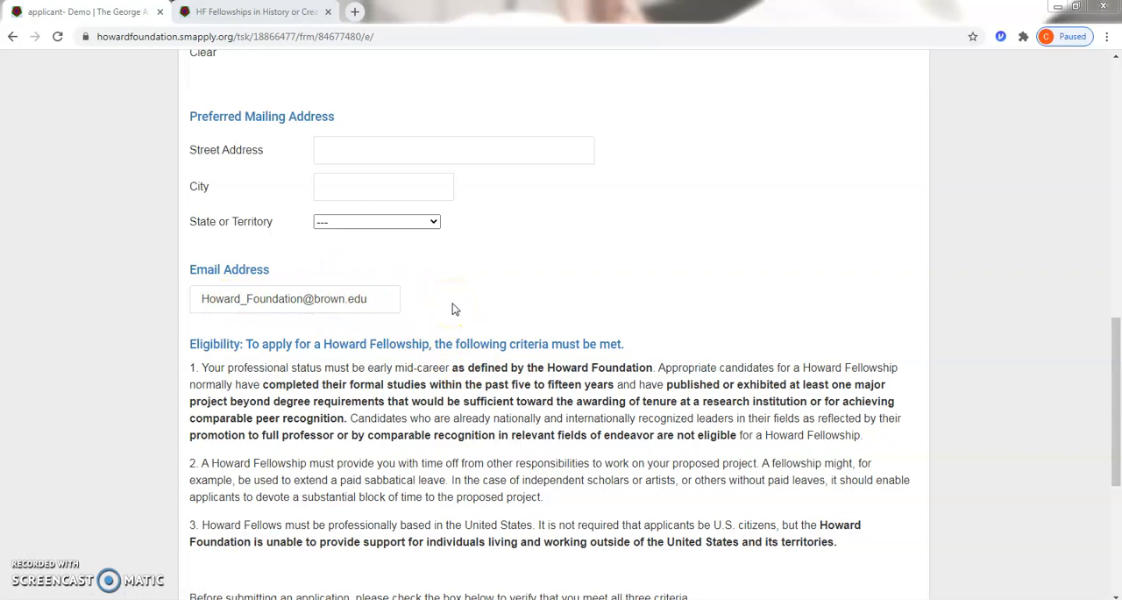
{"action": "left_click", "coordinate": [793, 299]}
{"action": "scroll", "coordinate": [792, 299], "scroll_direction": "down", "scroll_amount": 3}
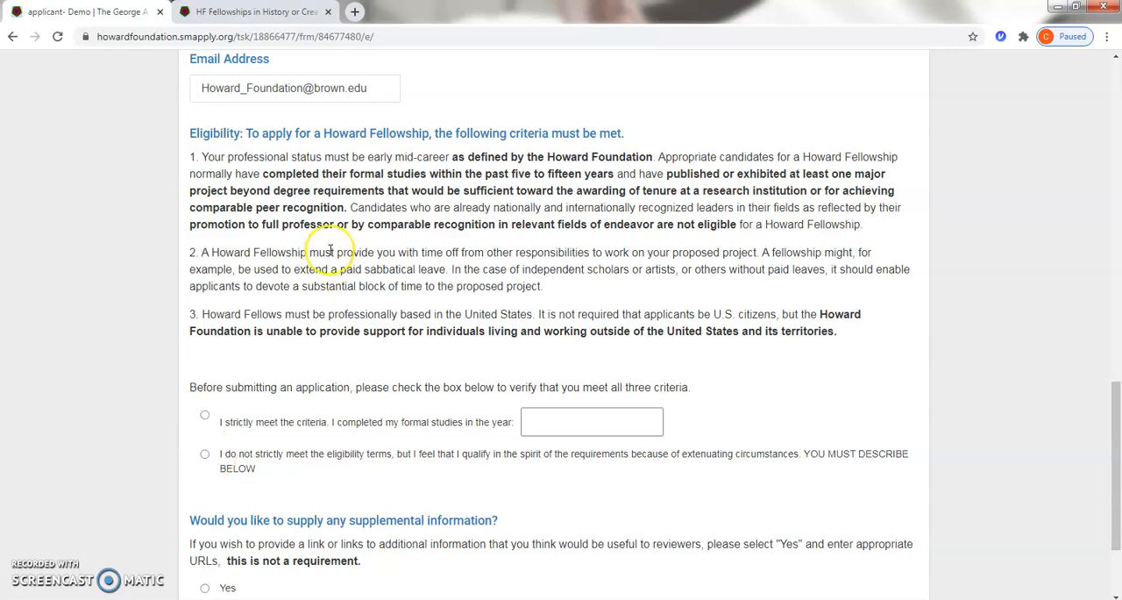
{"action": "left_click", "coordinate": [205, 454]}
Step: Answer the supplemental information question, trying Yes to reveal the website fields and settling on No
{"action": "scroll", "coordinate": [393, 401], "scroll_direction": "down", "scroll_amount": 3}
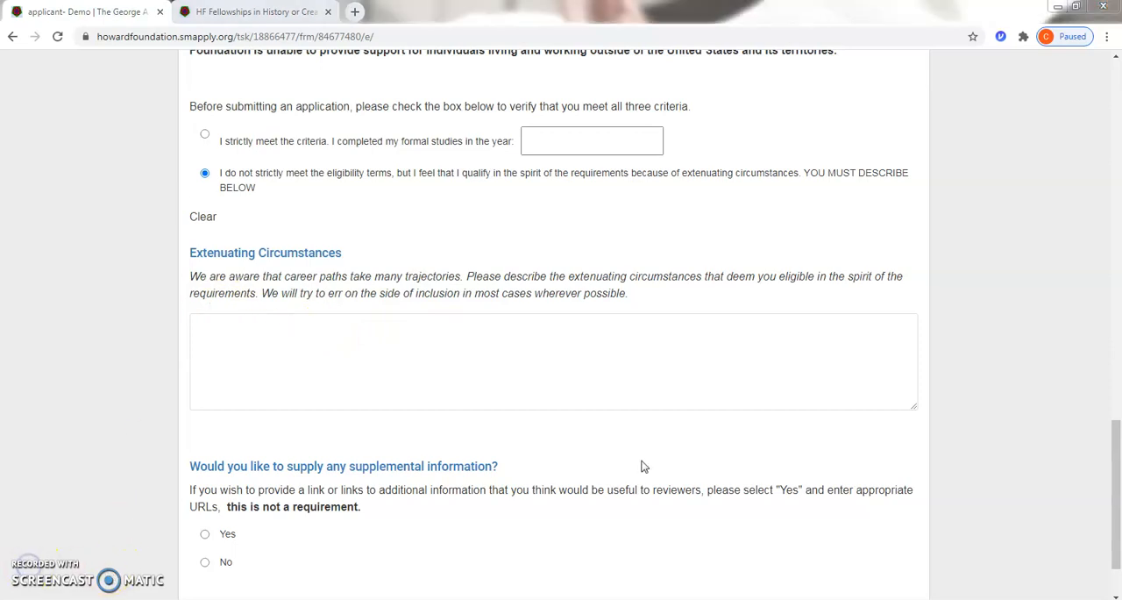
{"action": "scroll", "coordinate": [1040, 418], "scroll_direction": "down", "scroll_amount": 1}
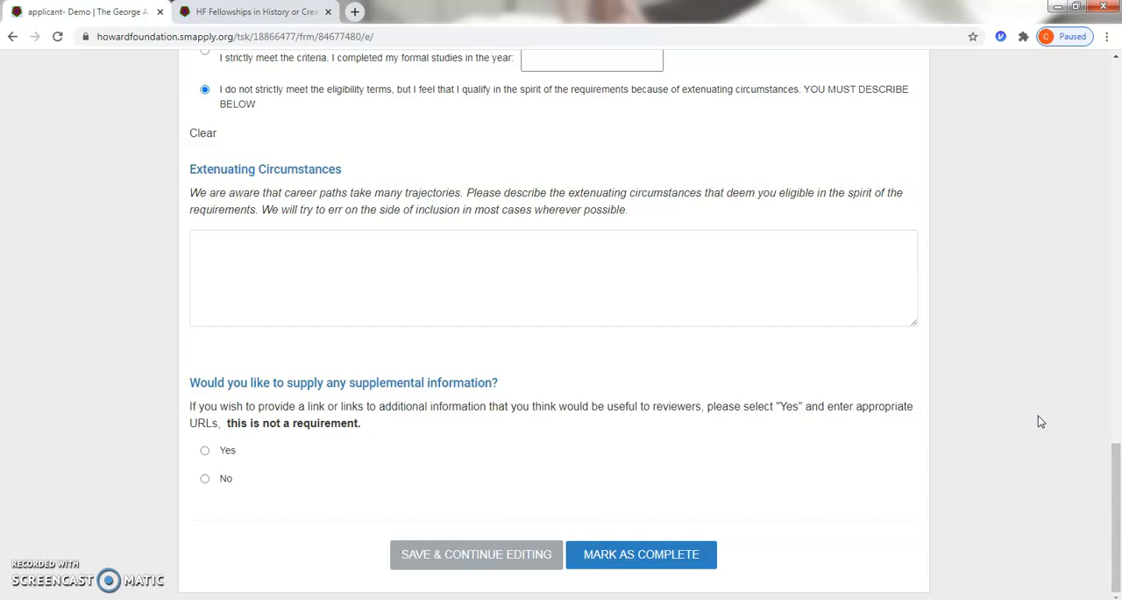
{"action": "left_click", "coordinate": [205, 452]}
{"action": "scroll", "coordinate": [377, 469], "scroll_direction": "down", "scroll_amount": 2}
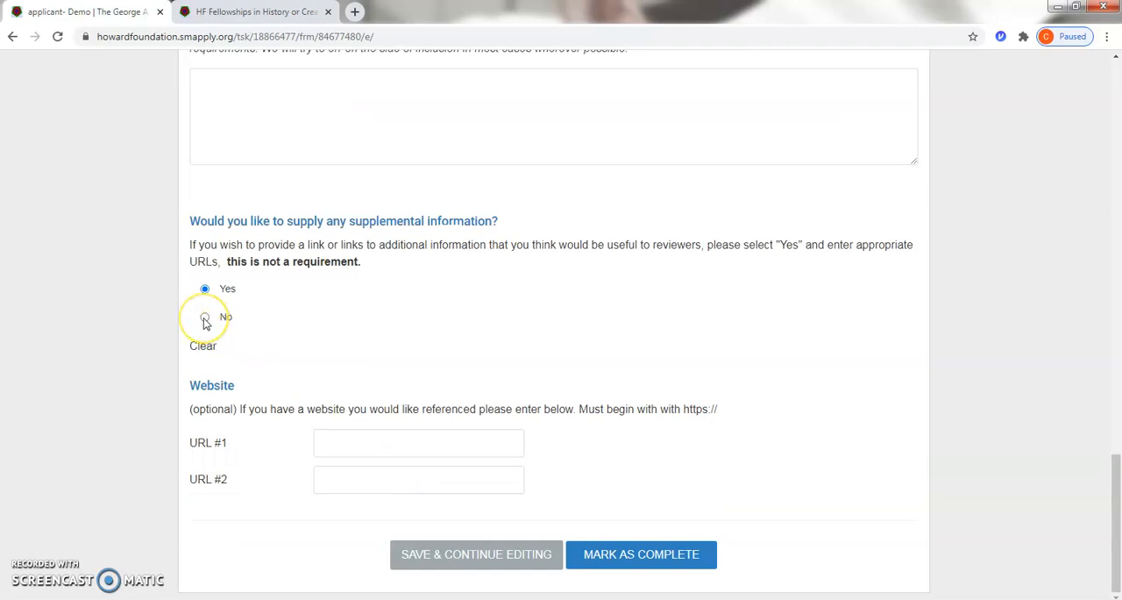
{"action": "left_click", "coordinate": [204, 318]}
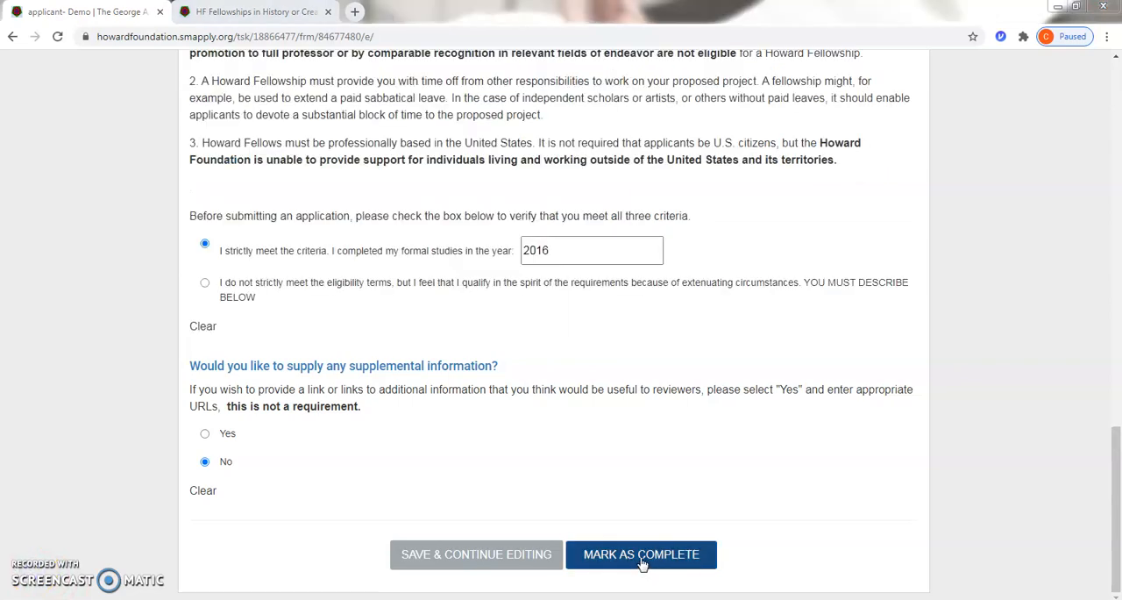
Step: Mark the application form task as complete and look through the recorded answers
{"action": "left_click", "coordinate": [643, 561]}
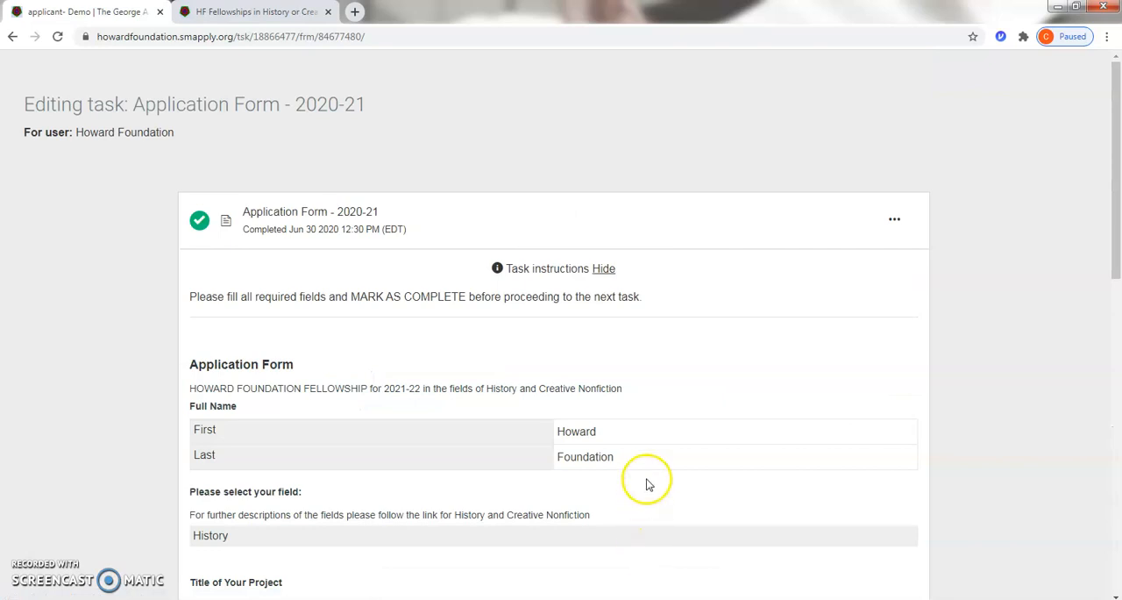
{"action": "scroll", "coordinate": [663, 412], "scroll_direction": "down", "scroll_amount": 9}
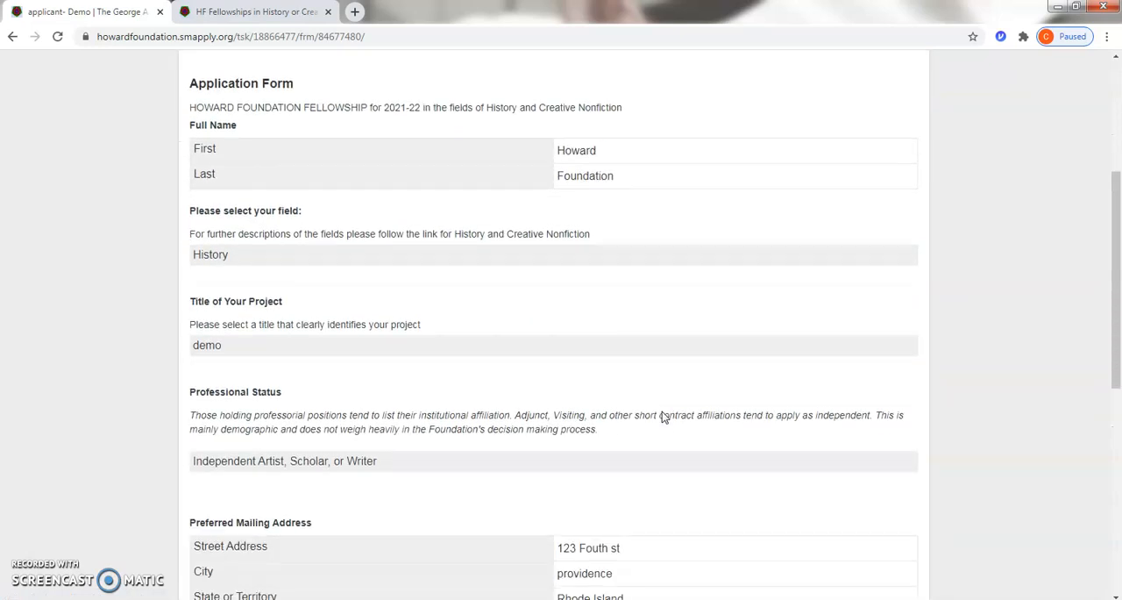
{"action": "scroll", "coordinate": [663, 412], "scroll_direction": "down", "scroll_amount": 1}
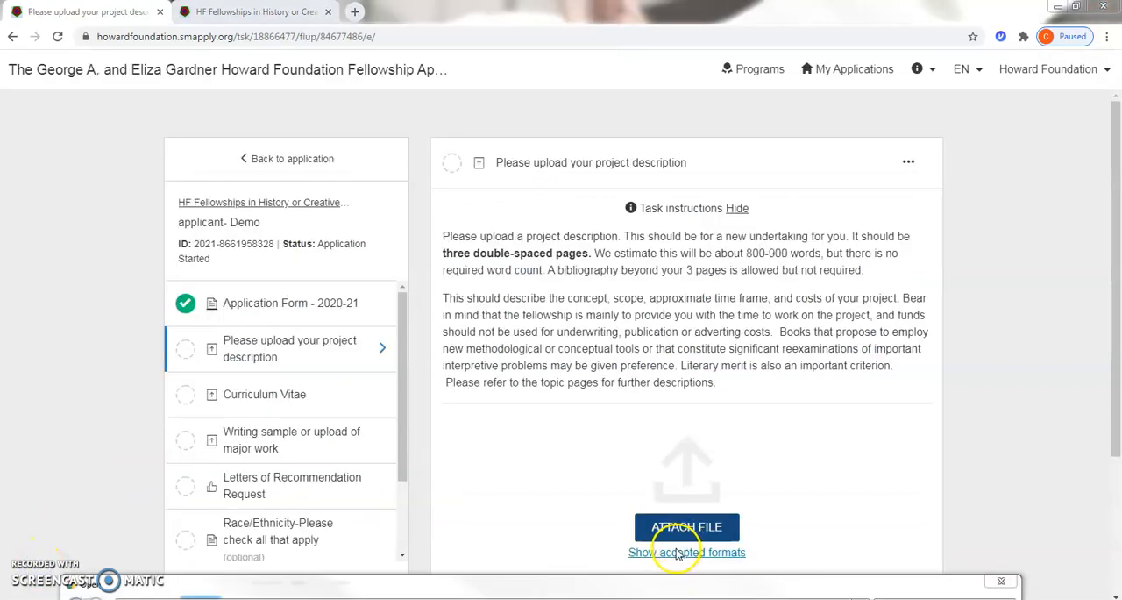
Step: Attach the Project Description PDF from the Example docs folder to the project description task and mark it as complete
{"action": "left_click", "coordinate": [680, 549]}
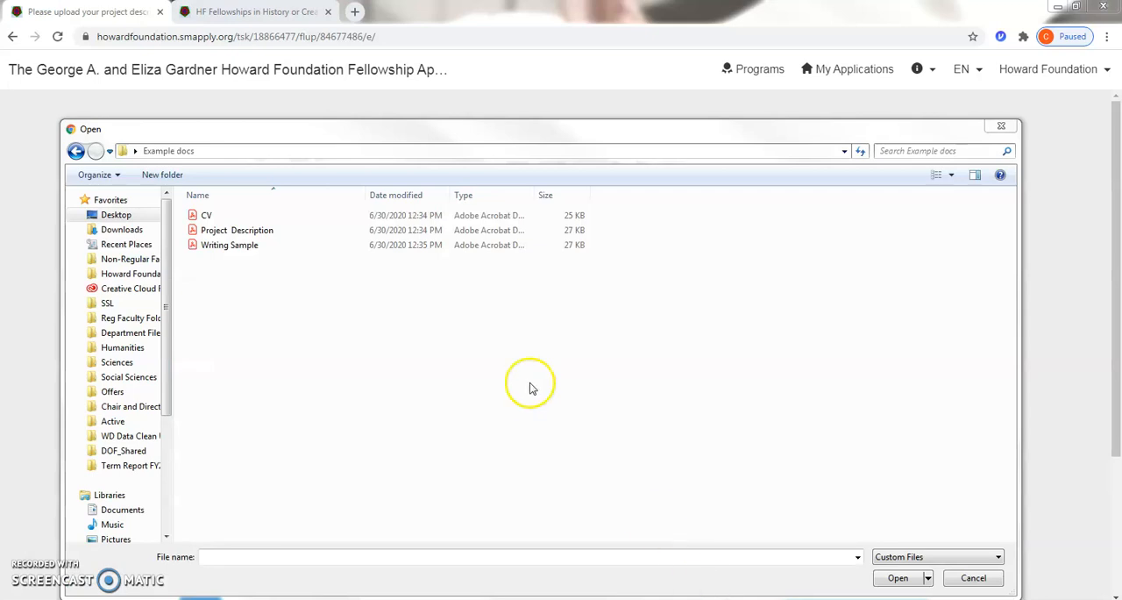
{"action": "double_click", "coordinate": [246, 230]}
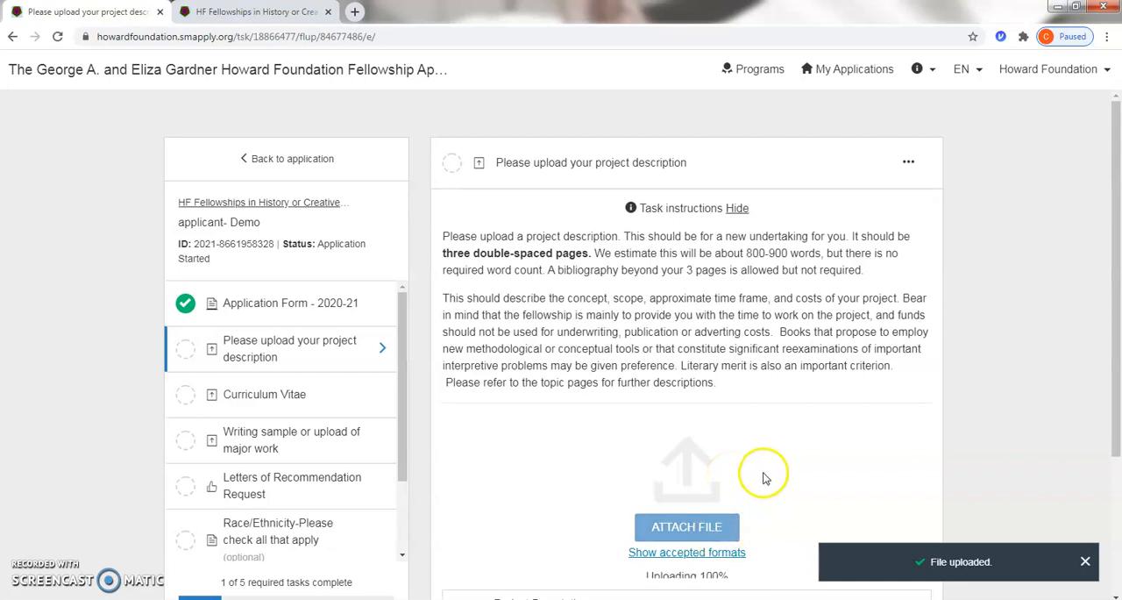
{"action": "scroll", "coordinate": [762, 474], "scroll_direction": "down", "scroll_amount": 2}
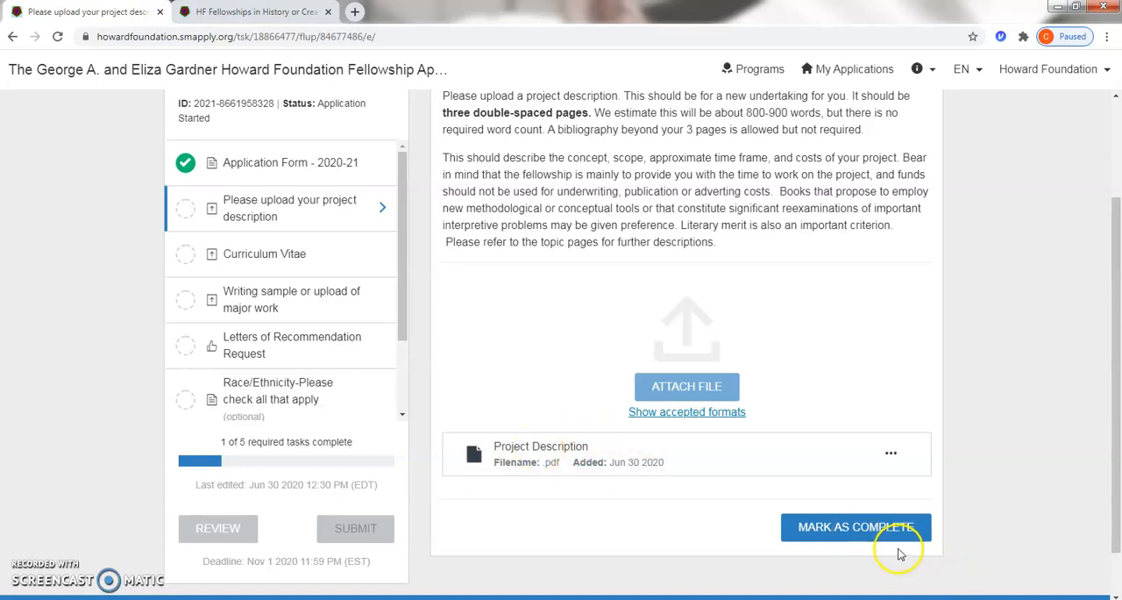
{"action": "left_click", "coordinate": [863, 529]}
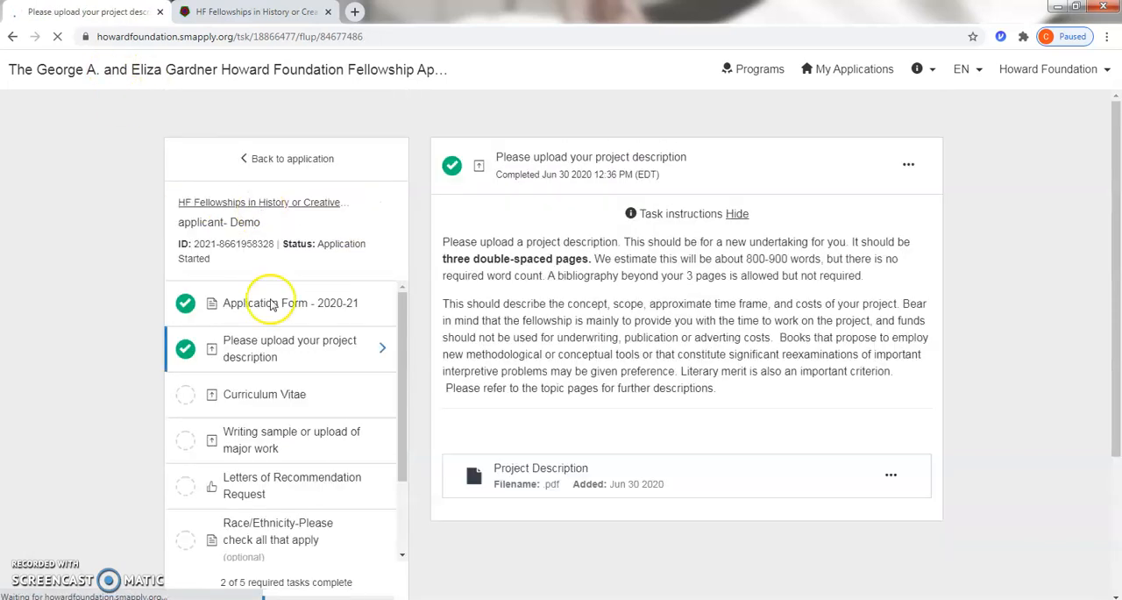
Step: Look through the application's remaining tasks and open the Curriculum Vitae upload task
{"action": "scroll", "coordinate": [260, 370], "scroll_direction": "down", "scroll_amount": 2}
{"action": "scroll", "coordinate": [205, 298], "scroll_direction": "up", "scroll_amount": 2}
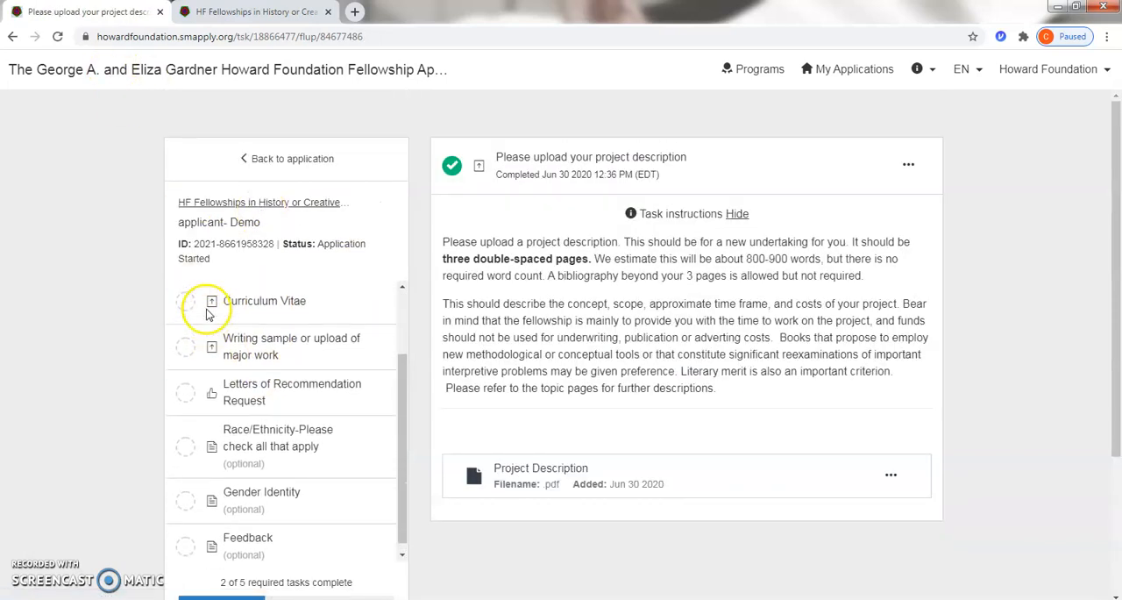
{"action": "scroll", "coordinate": [281, 325], "scroll_direction": "down", "scroll_amount": 2}
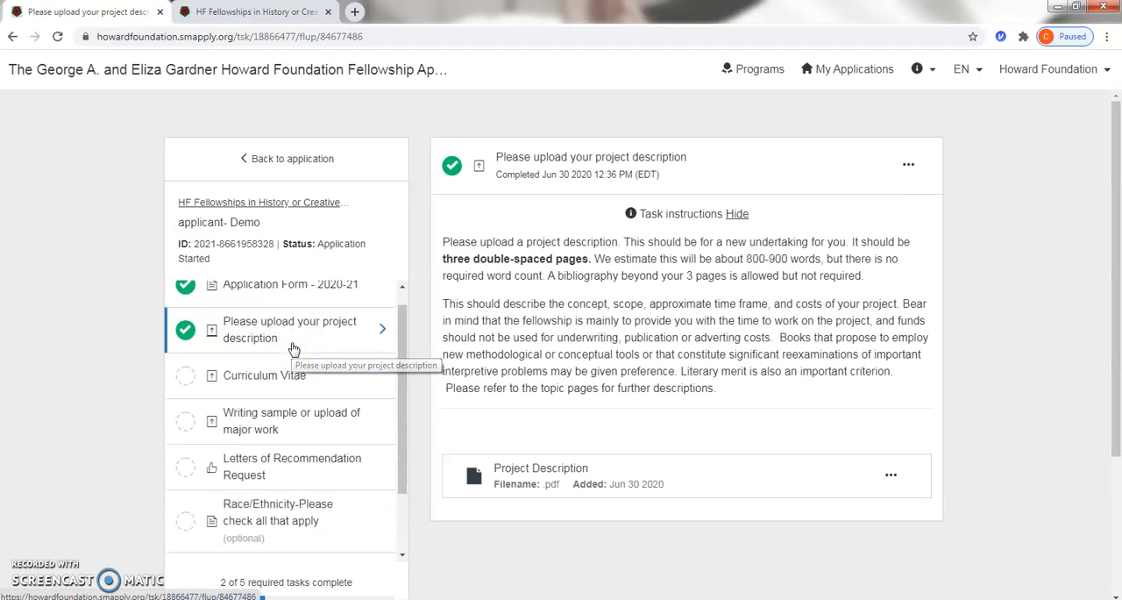
{"action": "scroll", "coordinate": [291, 364], "scroll_direction": "down", "scroll_amount": 2}
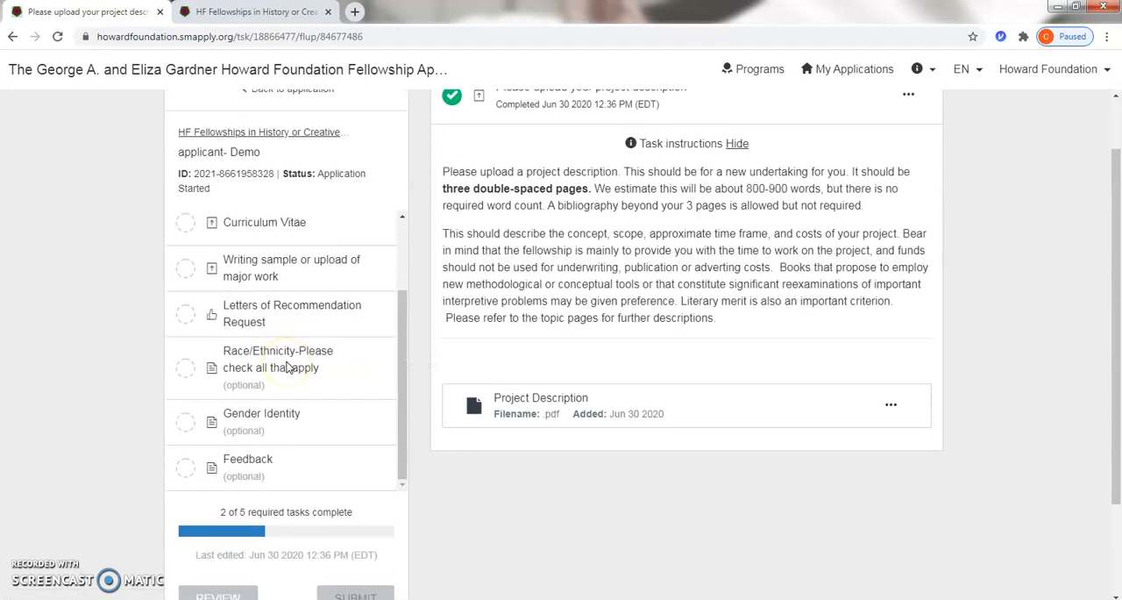
{"action": "scroll", "coordinate": [288, 367], "scroll_direction": "up", "scroll_amount": 1}
{"action": "scroll", "coordinate": [289, 367], "scroll_direction": "up", "scroll_amount": 1}
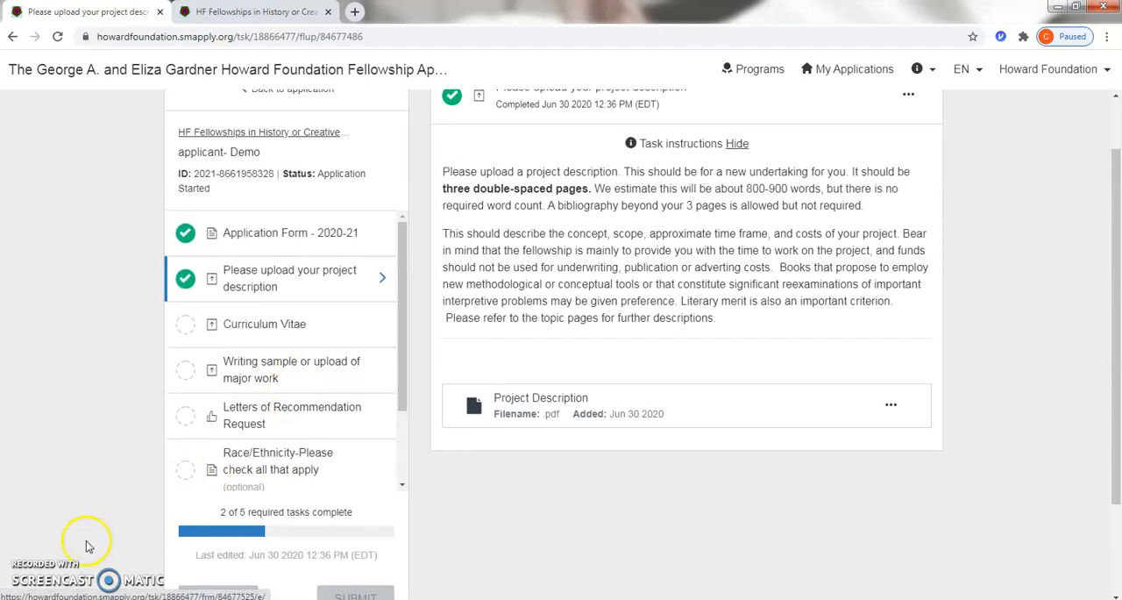
{"action": "left_click", "coordinate": [254, 326]}
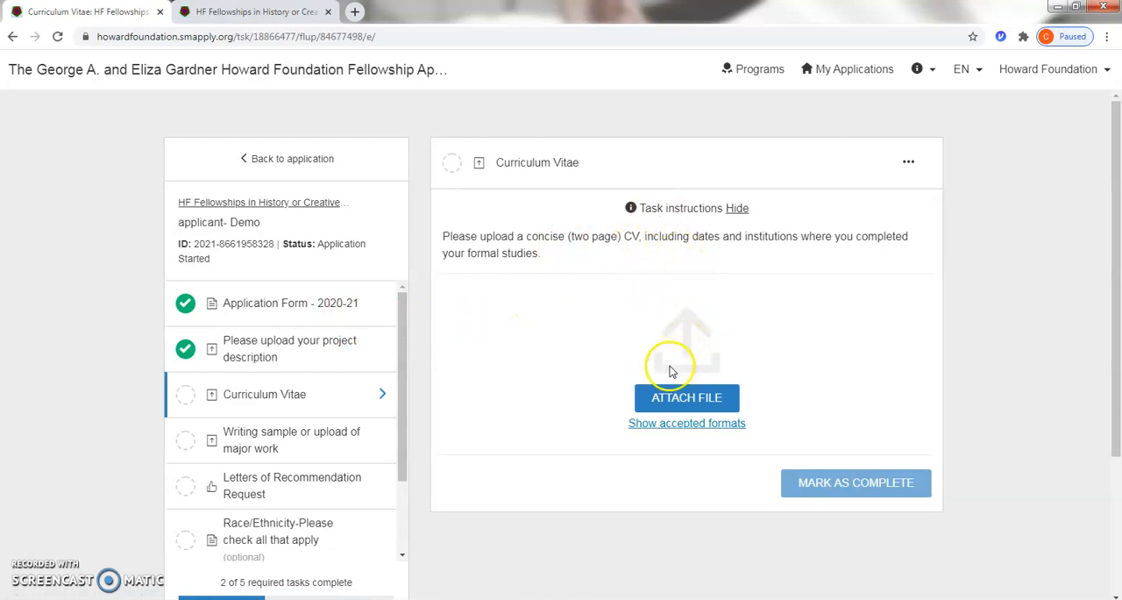
Step: Attach the CV PDF to the Curriculum Vitae task and mark the task as complete
{"action": "left_click", "coordinate": [669, 398]}
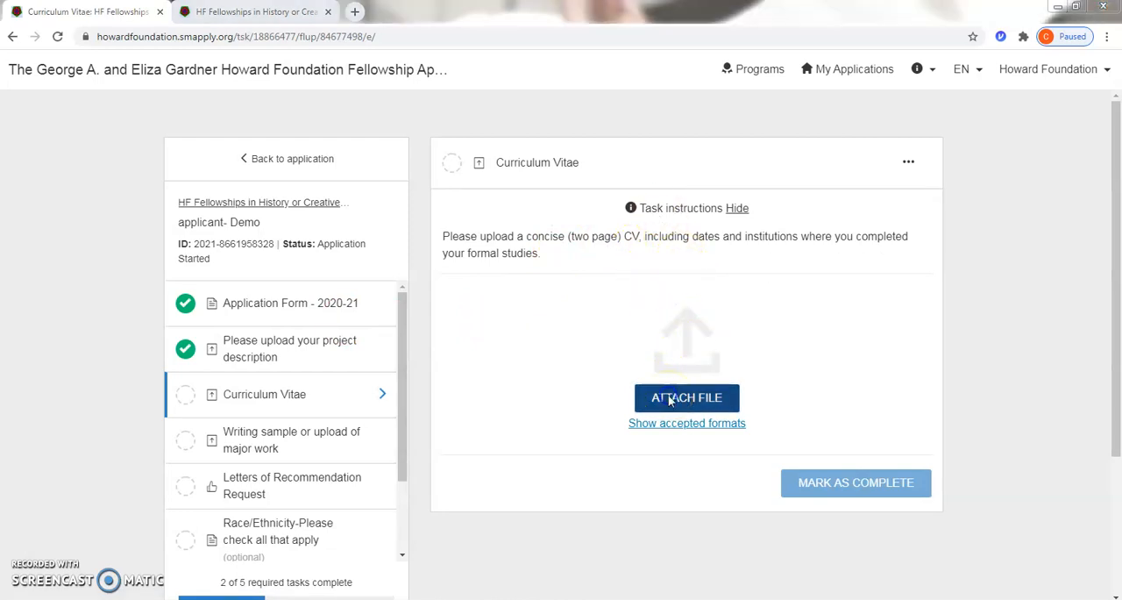
{"action": "double_click", "coordinate": [206, 217]}
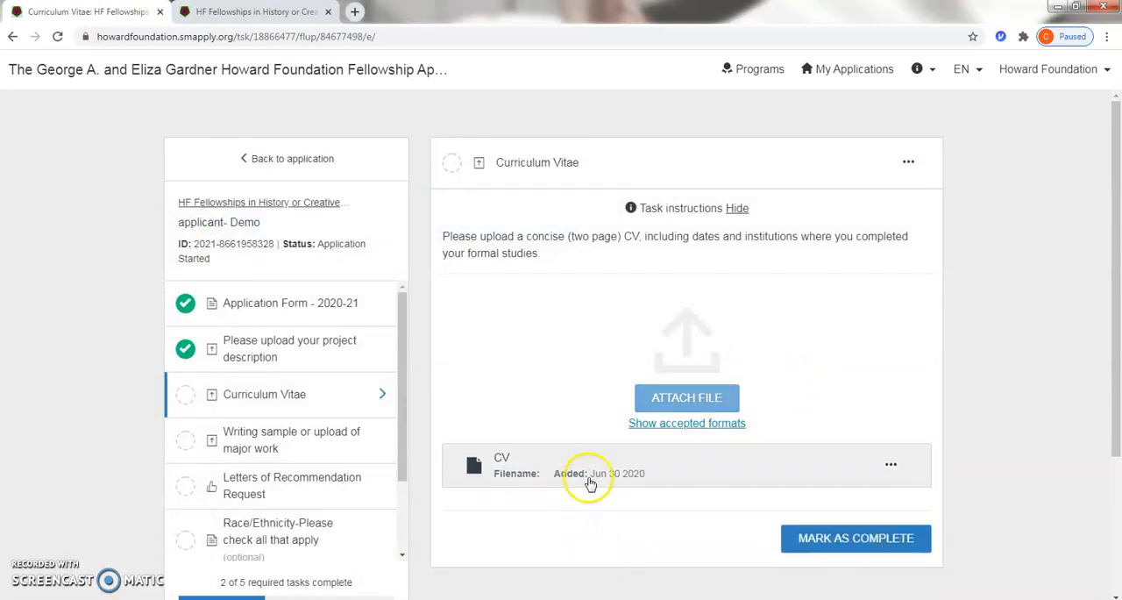
{"action": "left_click", "coordinate": [845, 537]}
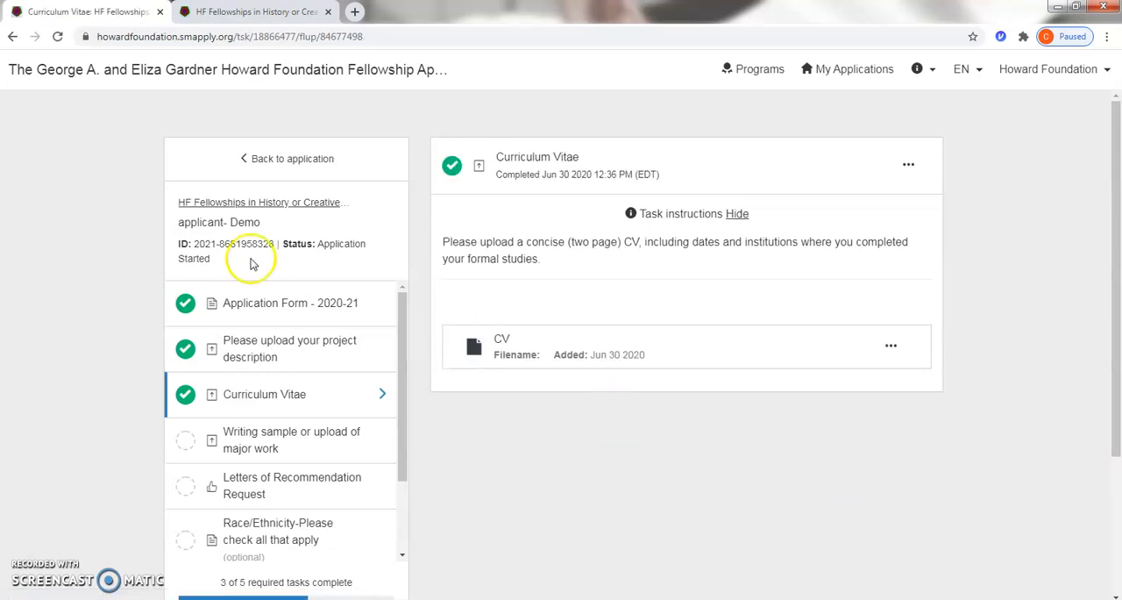
Step: Attach the Writing Sample PDF to the writing sample or upload of major work task and mark it as complete
{"action": "scroll", "coordinate": [302, 338], "scroll_direction": "down", "scroll_amount": 2}
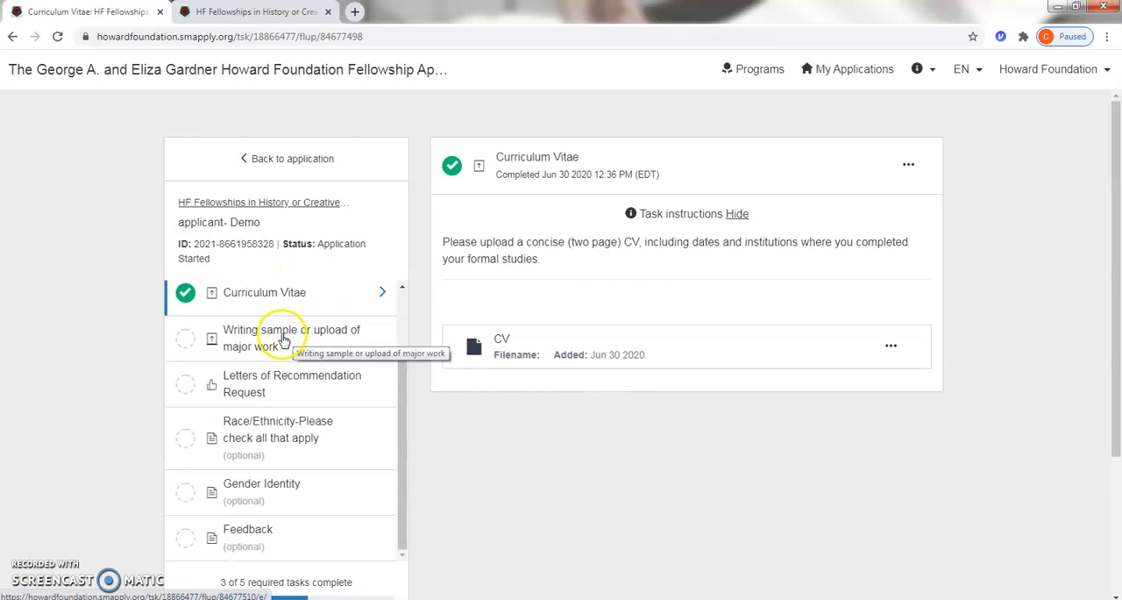
{"action": "left_click", "coordinate": [283, 340]}
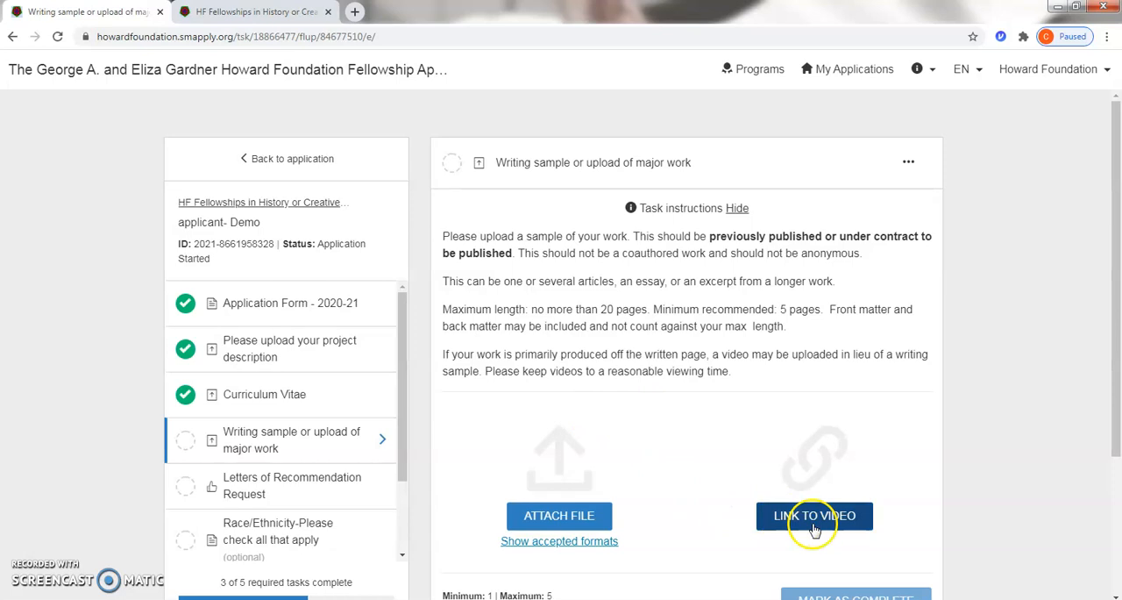
{"action": "scroll", "coordinate": [692, 421], "scroll_direction": "down", "scroll_amount": 1}
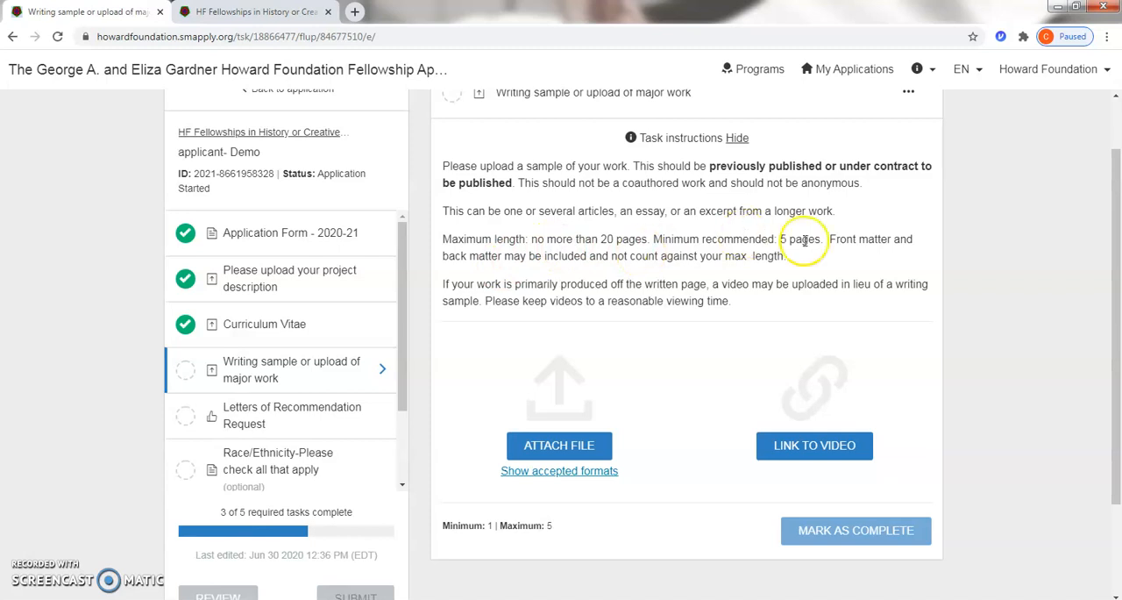
{"action": "left_click", "coordinate": [579, 446]}
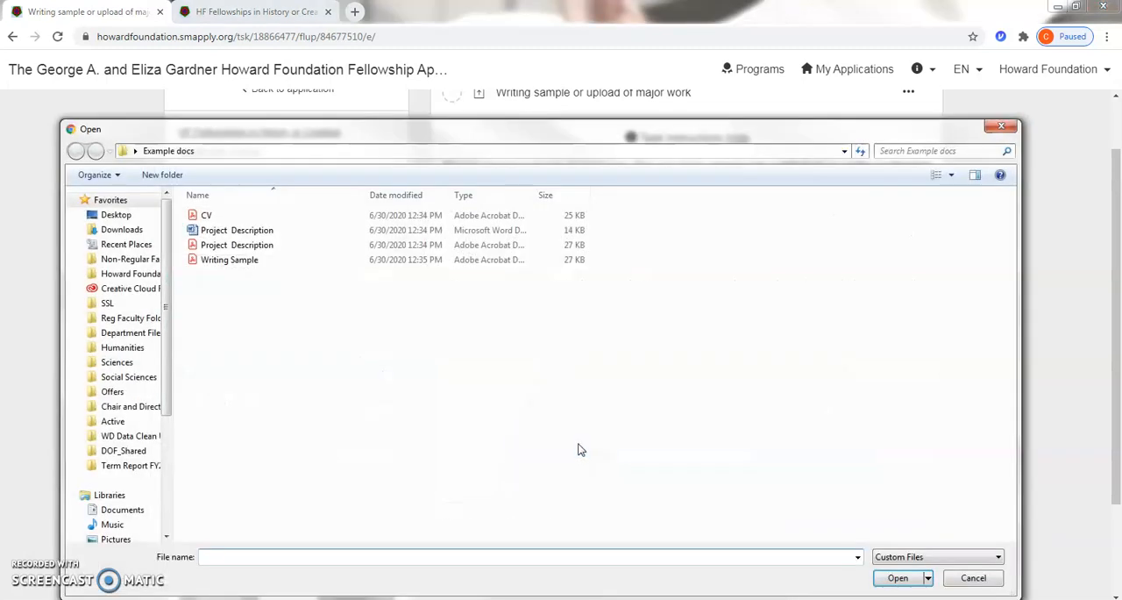
{"action": "double_click", "coordinate": [254, 260]}
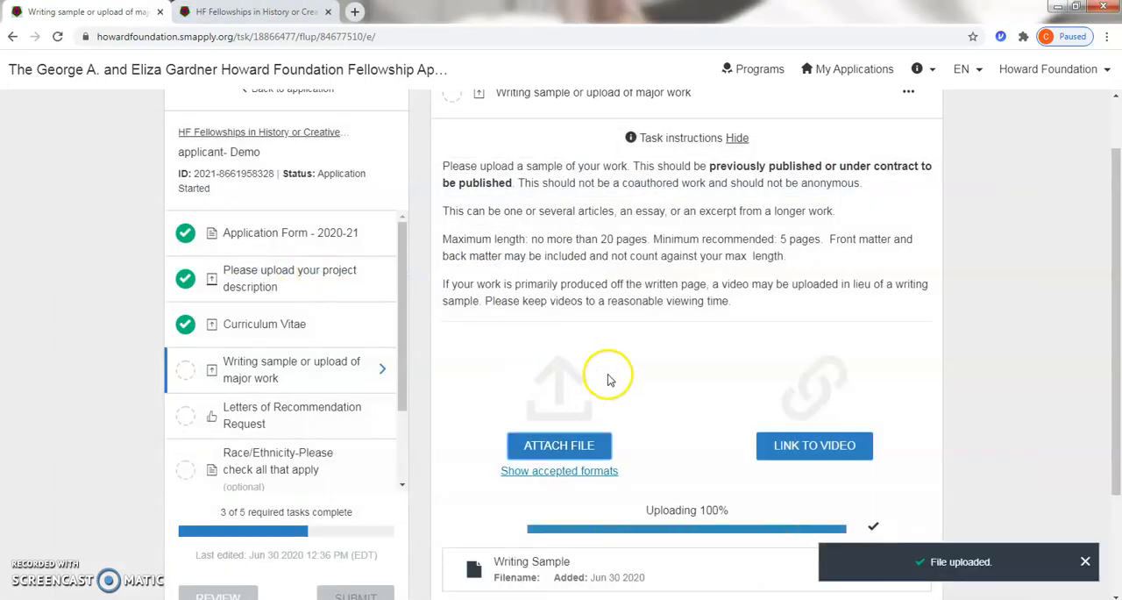
{"action": "scroll", "coordinate": [656, 408], "scroll_direction": "down", "scroll_amount": 2}
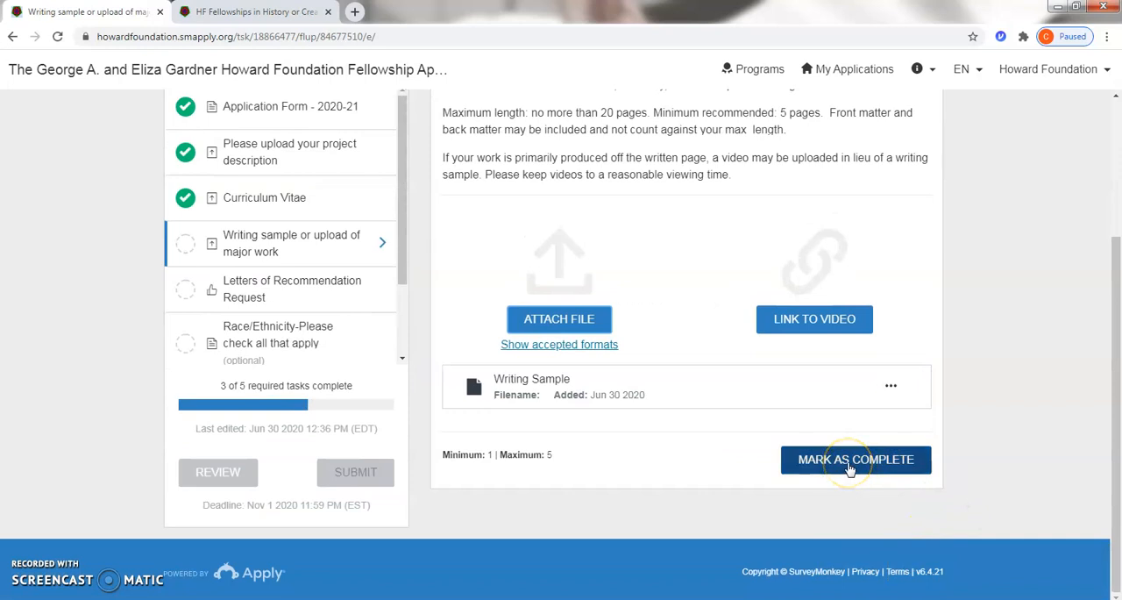
{"action": "left_click", "coordinate": [850, 469]}
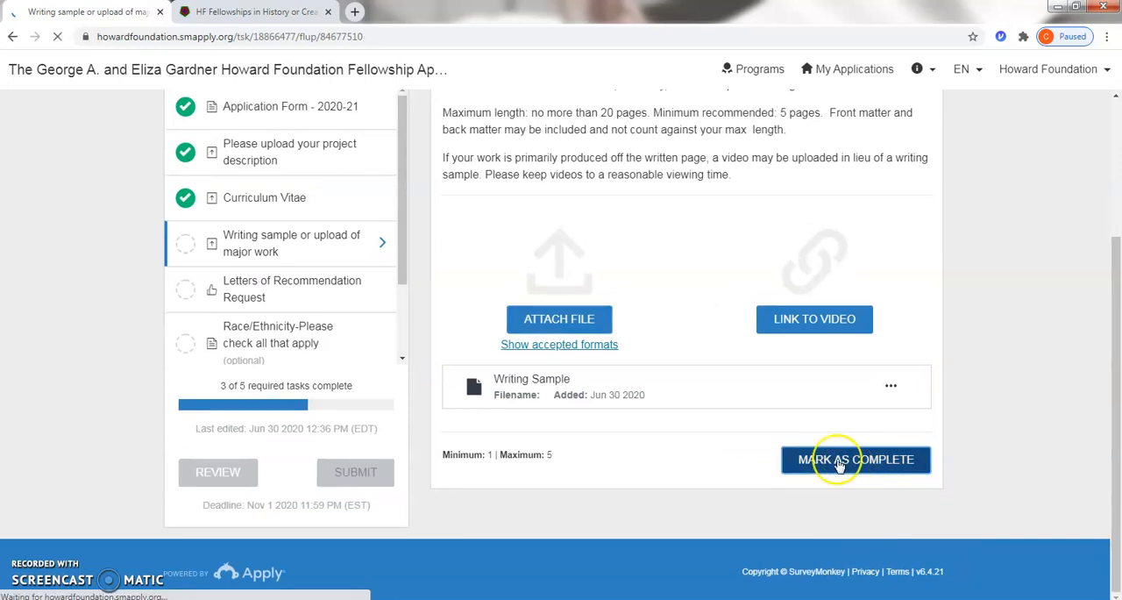
Step: In the Letters of Recommendation Request task, send a request using the saved first recommender's name and email, leaving the message empty
{"action": "scroll", "coordinate": [500, 368], "scroll_direction": "down", "scroll_amount": 2}
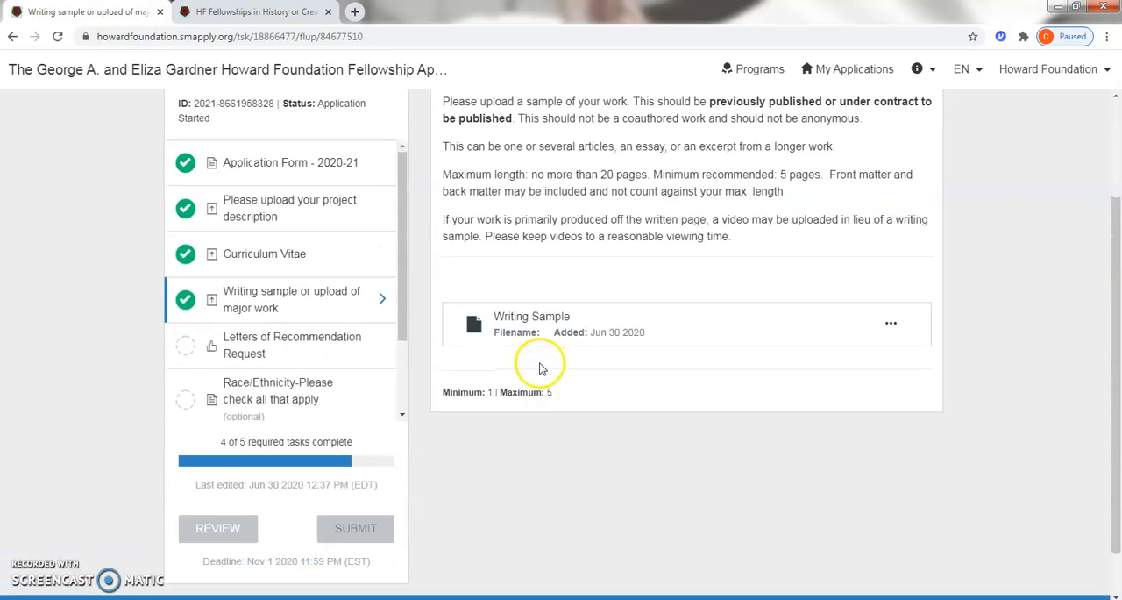
{"action": "left_click", "coordinate": [254, 342]}
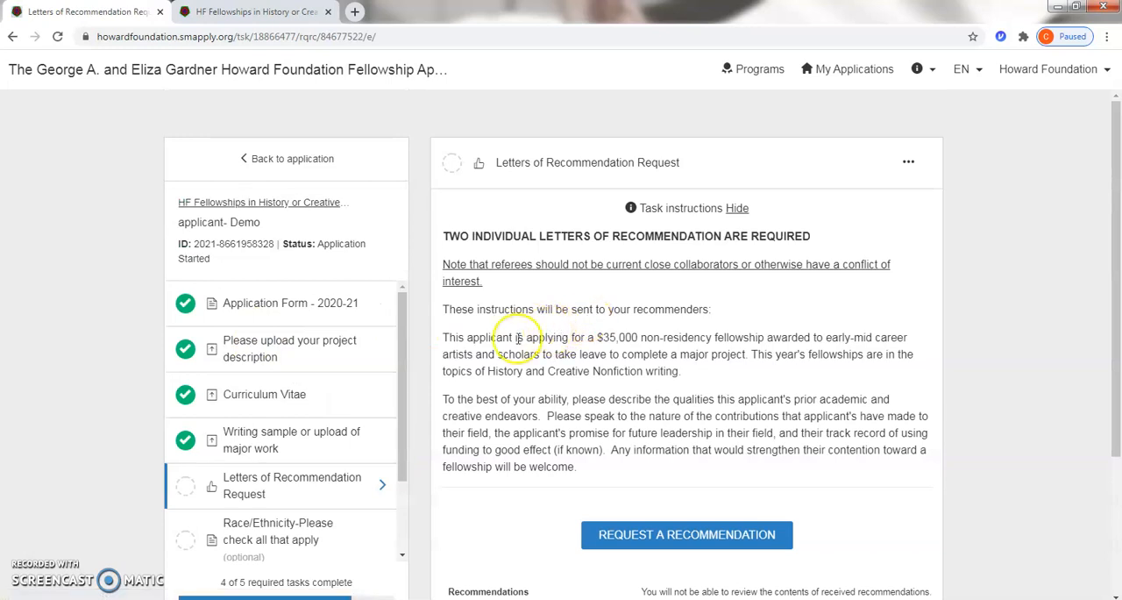
{"action": "scroll", "coordinate": [762, 194], "scroll_direction": "down", "scroll_amount": 2}
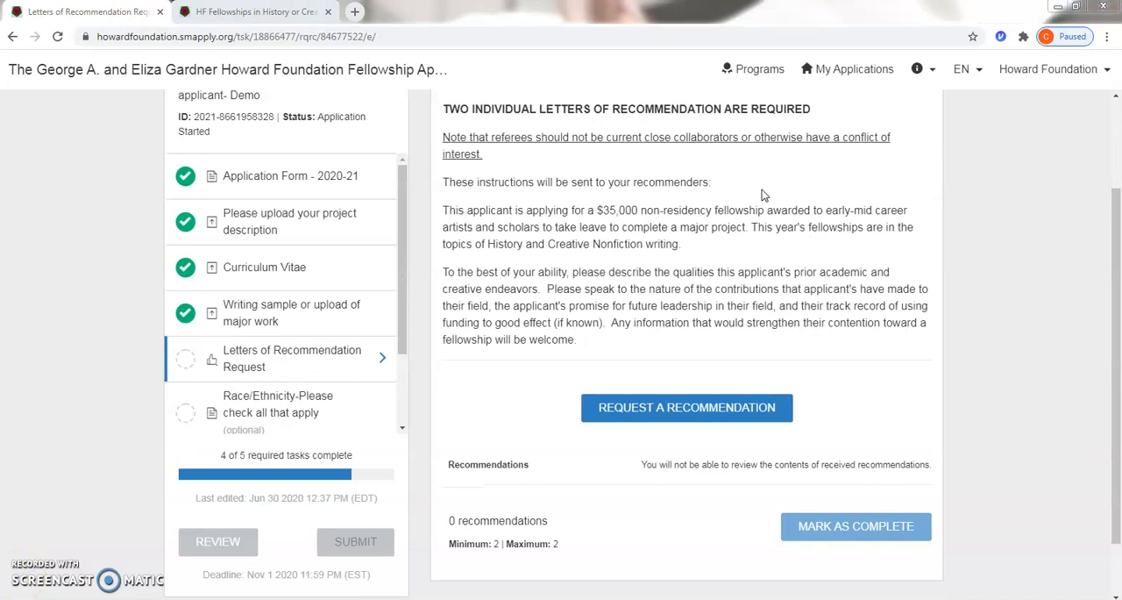
{"action": "left_click", "coordinate": [761, 194]}
{"action": "left_click", "coordinate": [684, 419]}
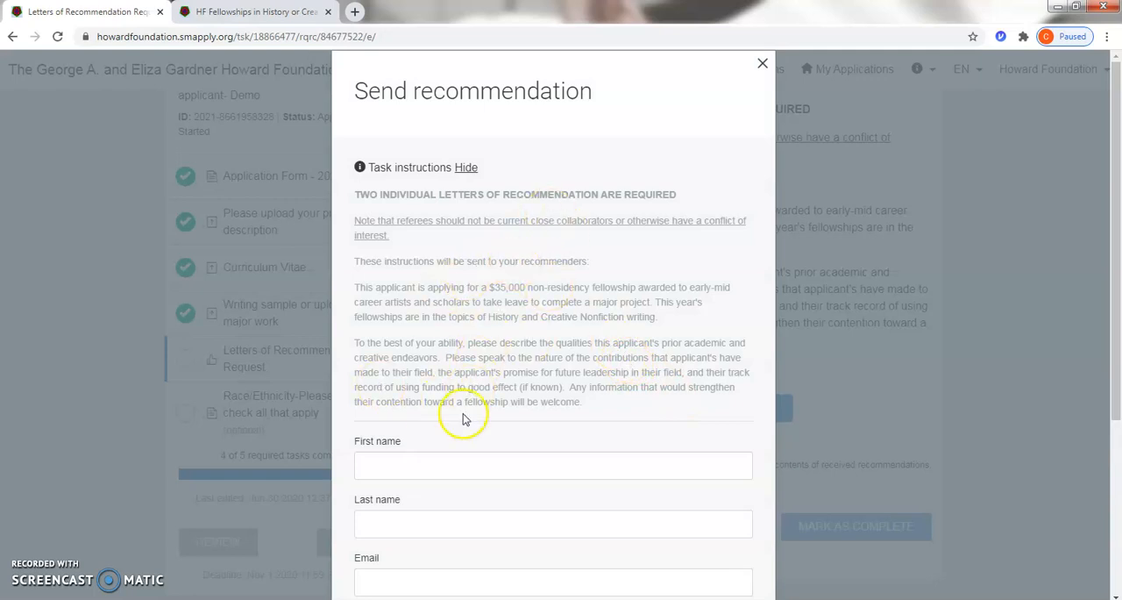
{"action": "left_click", "coordinate": [394, 456]}
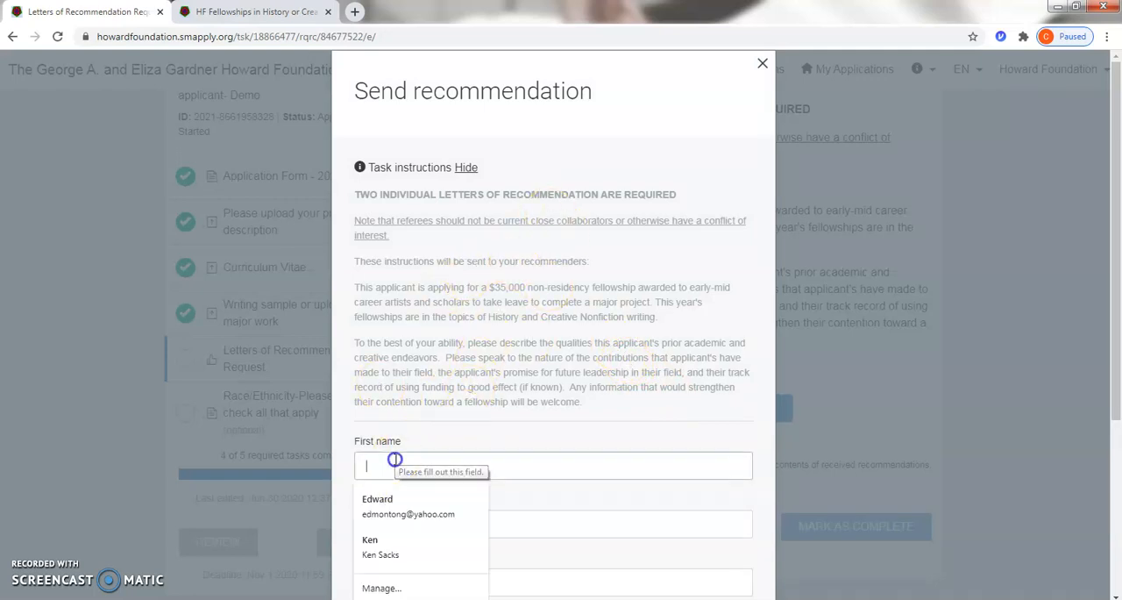
{"action": "left_click", "coordinate": [383, 503]}
{"action": "scroll", "coordinate": [464, 376], "scroll_direction": "down", "scroll_amount": 3}
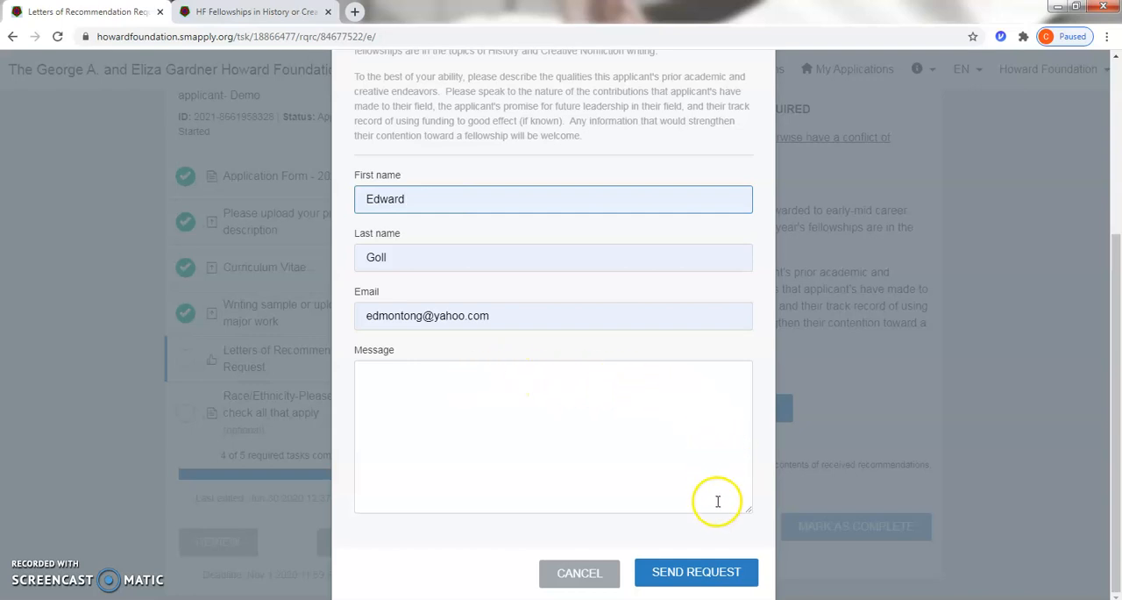
{"action": "left_click", "coordinate": [661, 580]}
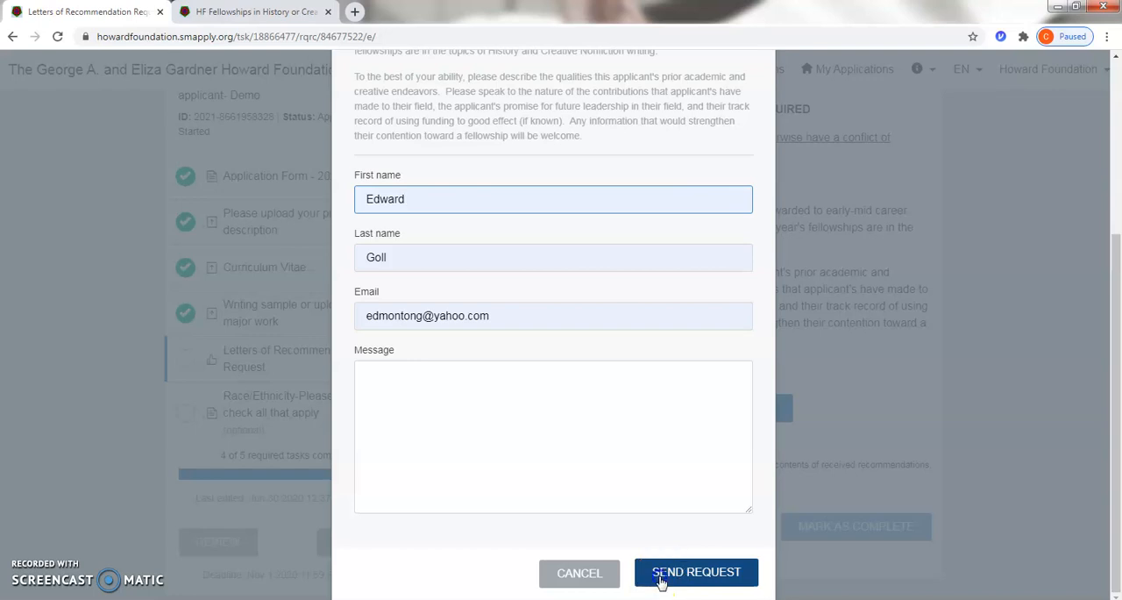
{"action": "left_click", "coordinate": [668, 579]}
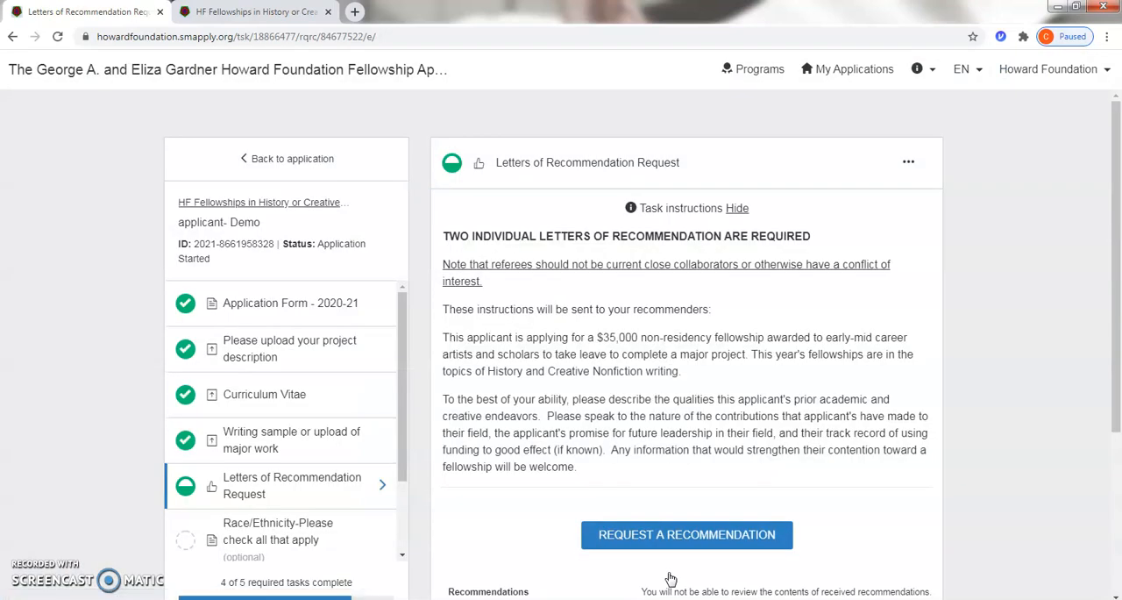
Step: Start a second recommendation request, filling in the recommender's name and email and the message "read for my PHD defense"
{"action": "scroll", "coordinate": [692, 399], "scroll_direction": "down", "scroll_amount": 2}
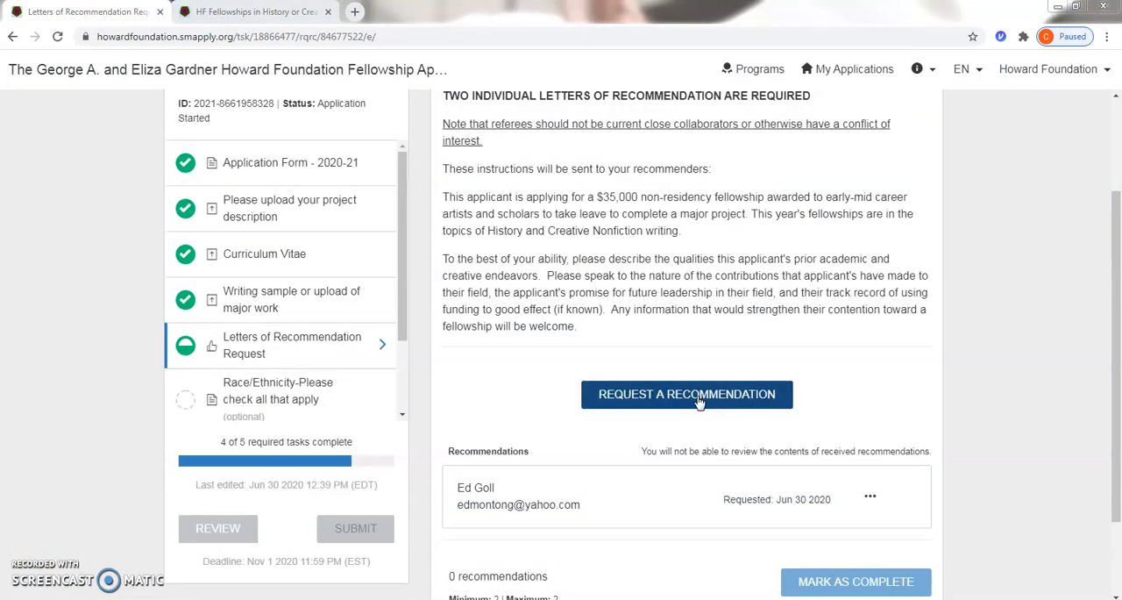
{"action": "left_click", "coordinate": [699, 399]}
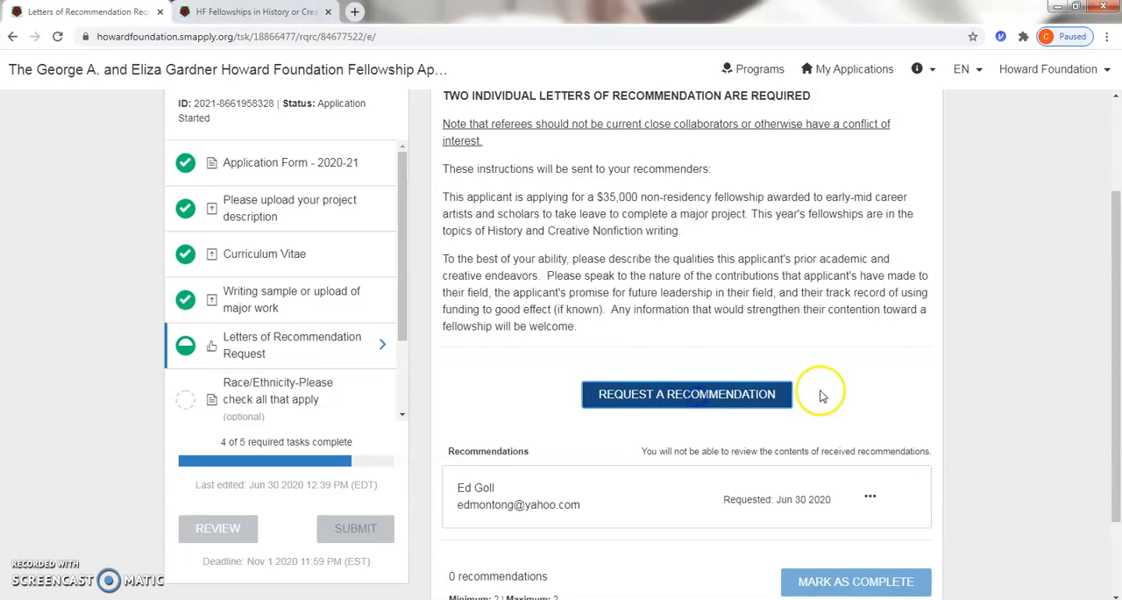
{"action": "scroll", "coordinate": [722, 363], "scroll_direction": "down", "scroll_amount": 2}
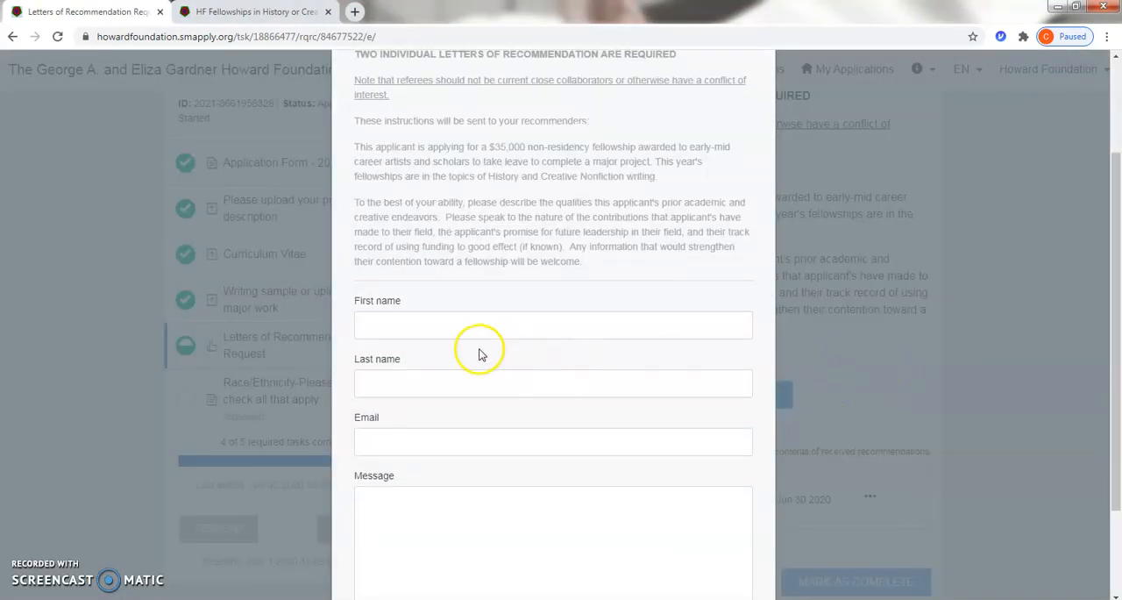
{"action": "left_click", "coordinate": [434, 326]}
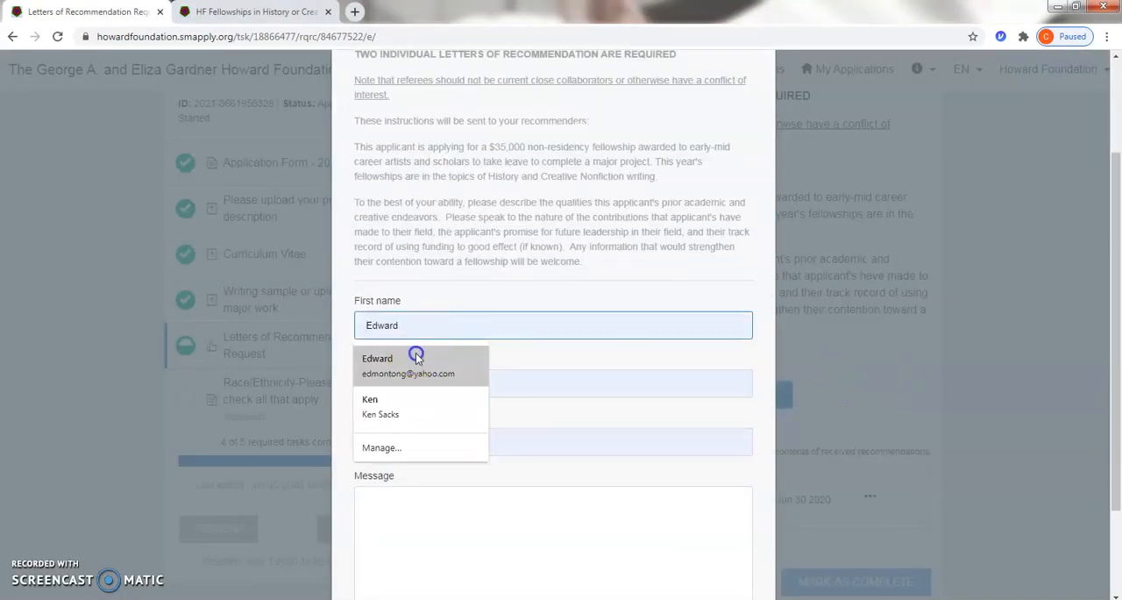
{"action": "left_click", "coordinate": [417, 360]}
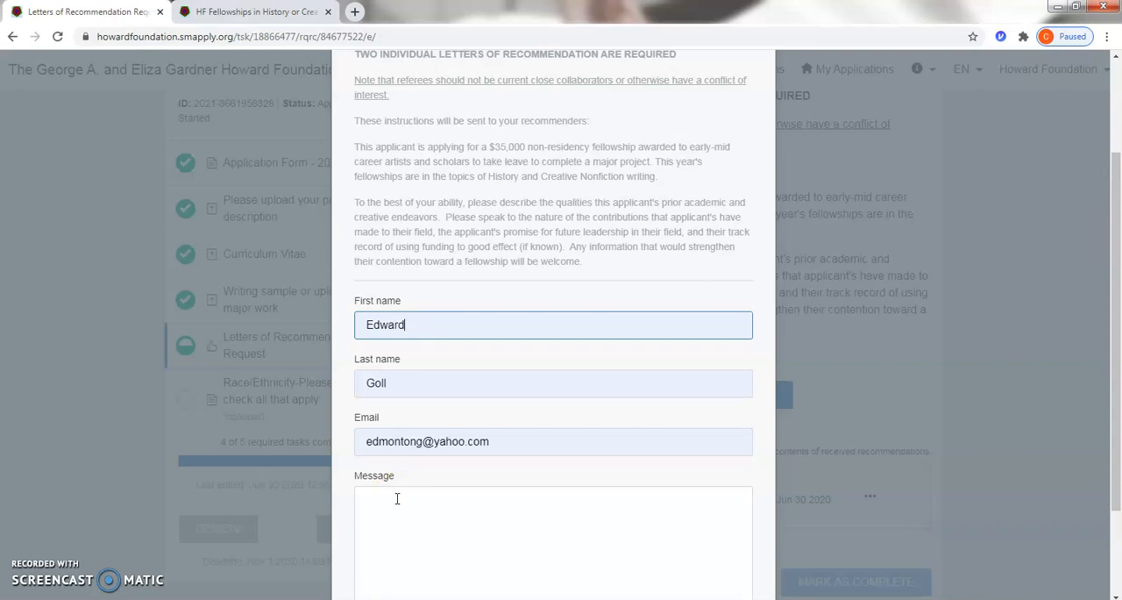
{"action": "left_click", "coordinate": [396, 497]}
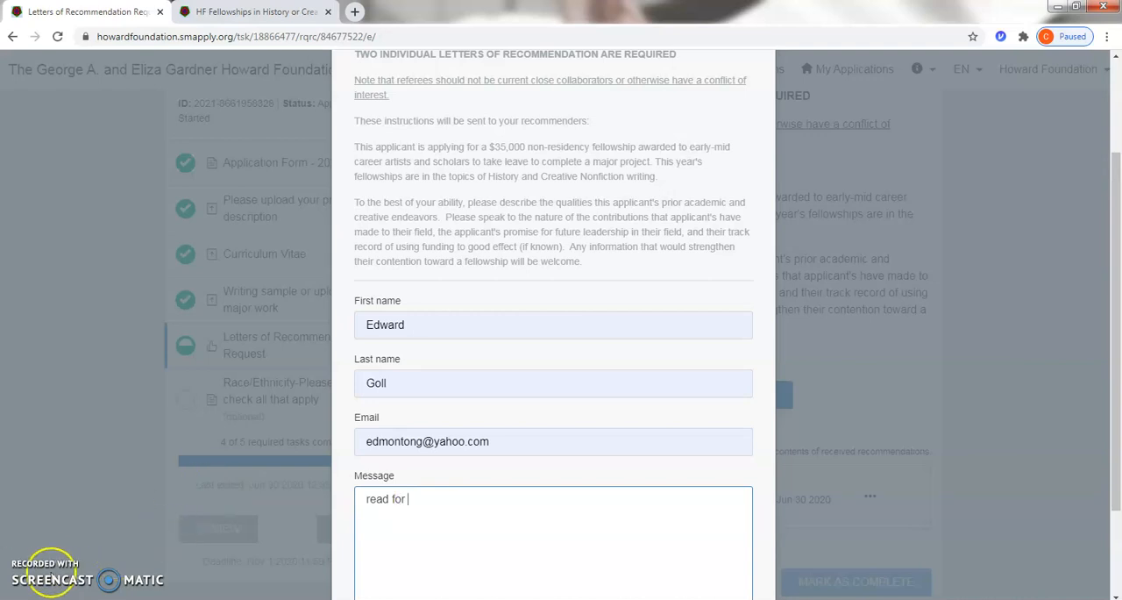
{"action": "left_click", "coordinate": [433, 496]}
{"action": "type", "text": "my PHD defense"}
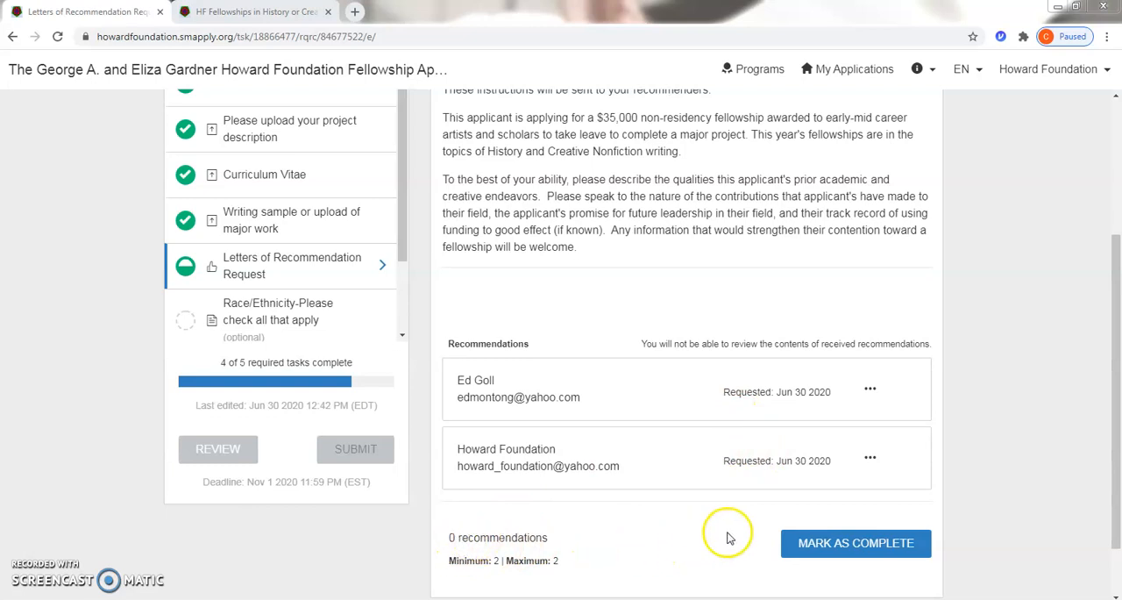
Step: Mark the Letters of Recommendation Request task as complete, then submit the application and confirm the submission
{"action": "left_click", "coordinate": [863, 543]}
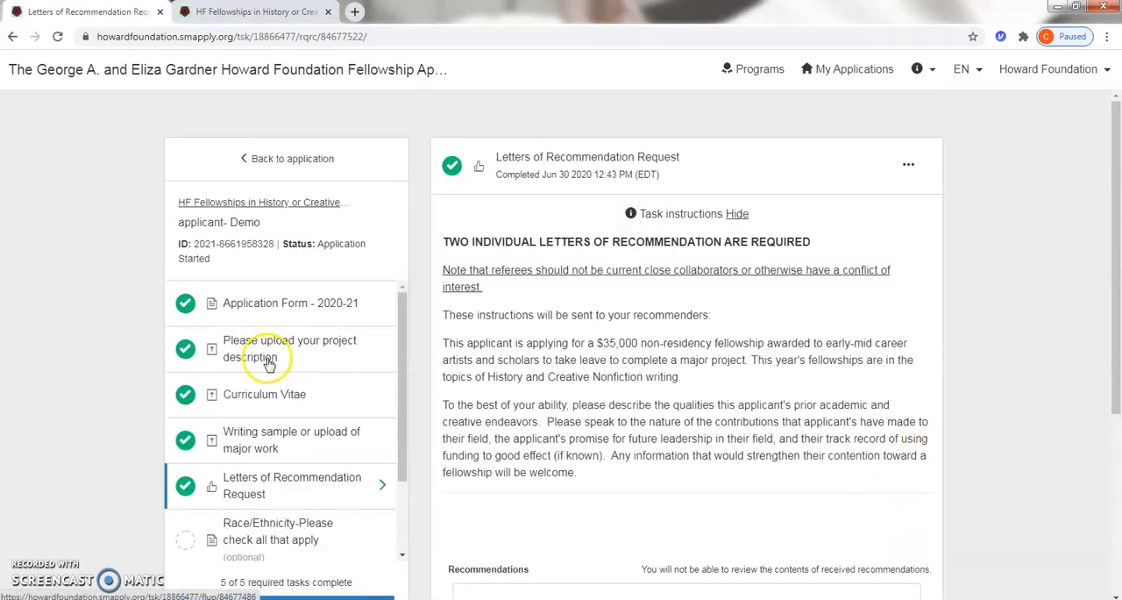
{"action": "scroll", "coordinate": [277, 338], "scroll_direction": "down", "scroll_amount": 2}
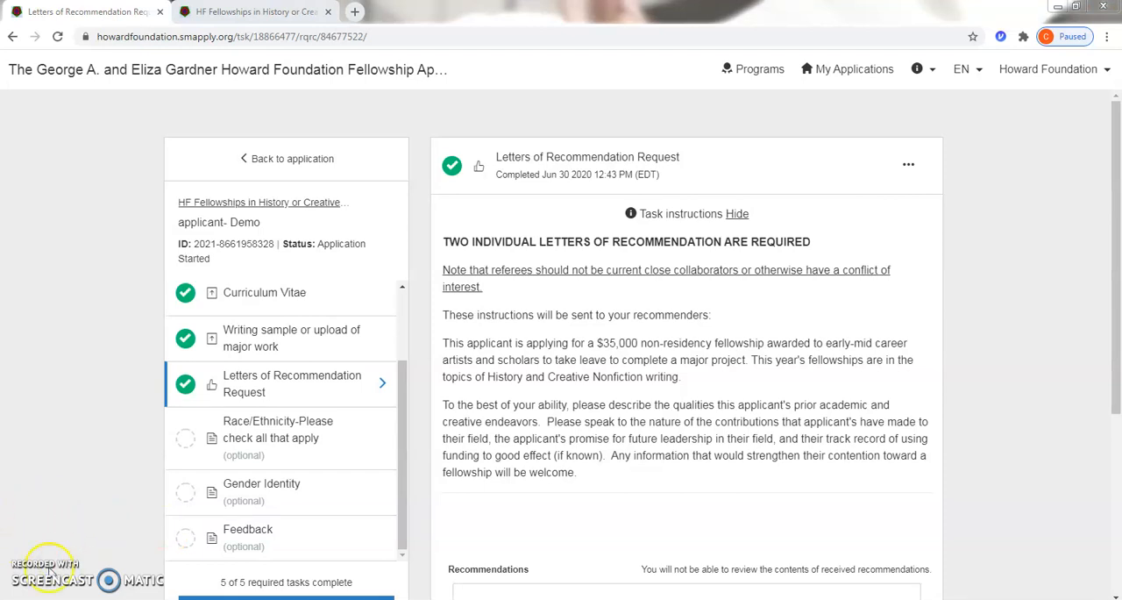
{"action": "scroll", "coordinate": [388, 379], "scroll_direction": "down", "scroll_amount": 3}
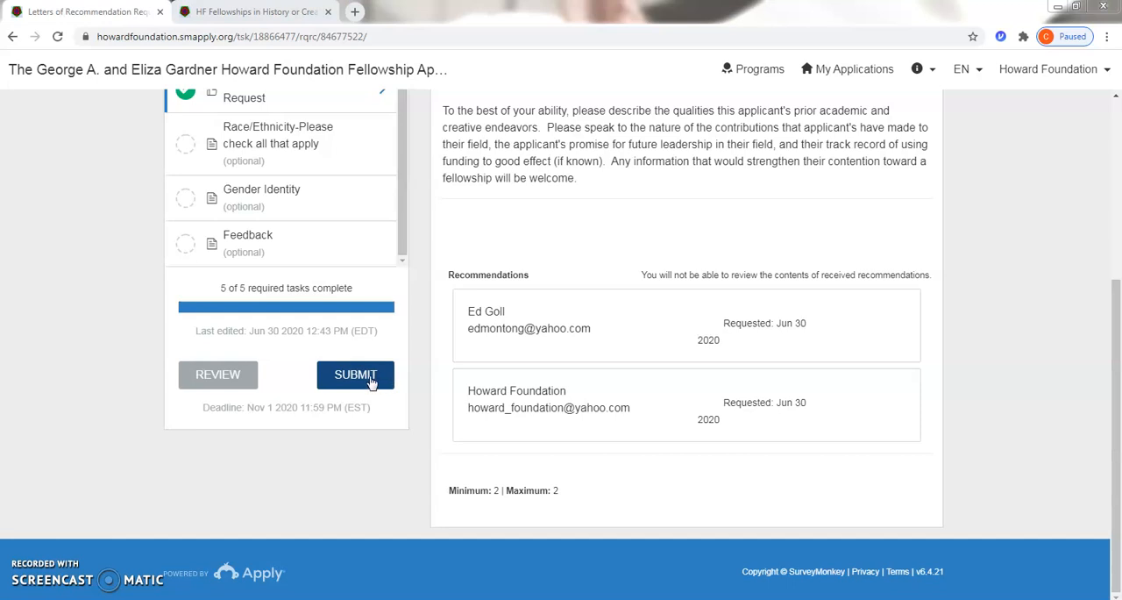
{"action": "left_click", "coordinate": [359, 378]}
{"action": "left_click", "coordinate": [357, 378]}
{"action": "left_click", "coordinate": [350, 385]}
{"action": "left_click", "coordinate": [350, 385]}
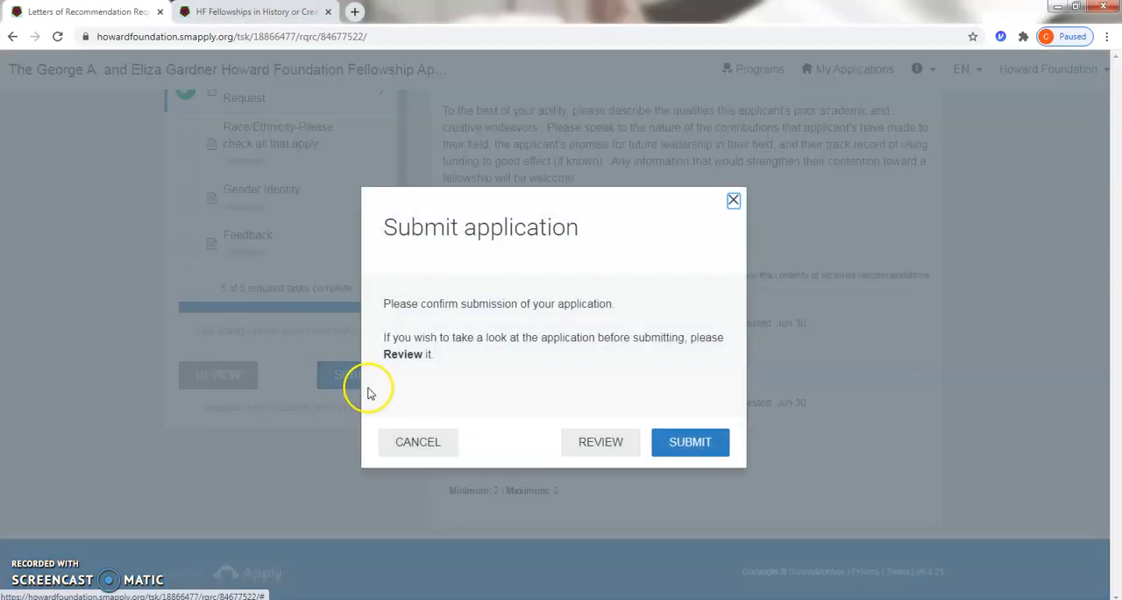
{"action": "left_click", "coordinate": [701, 448]}
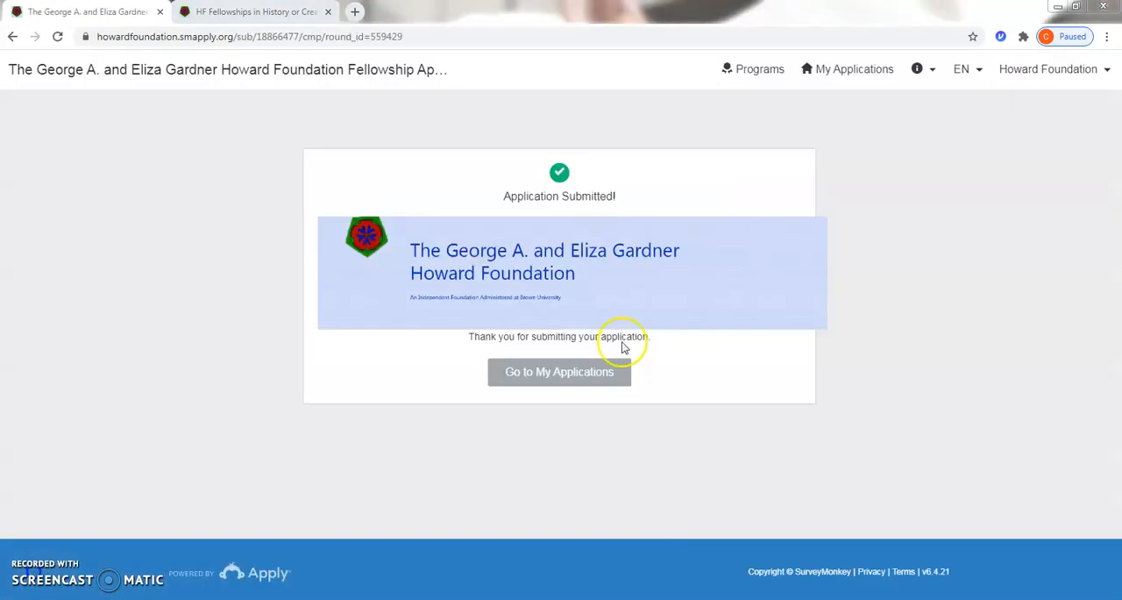